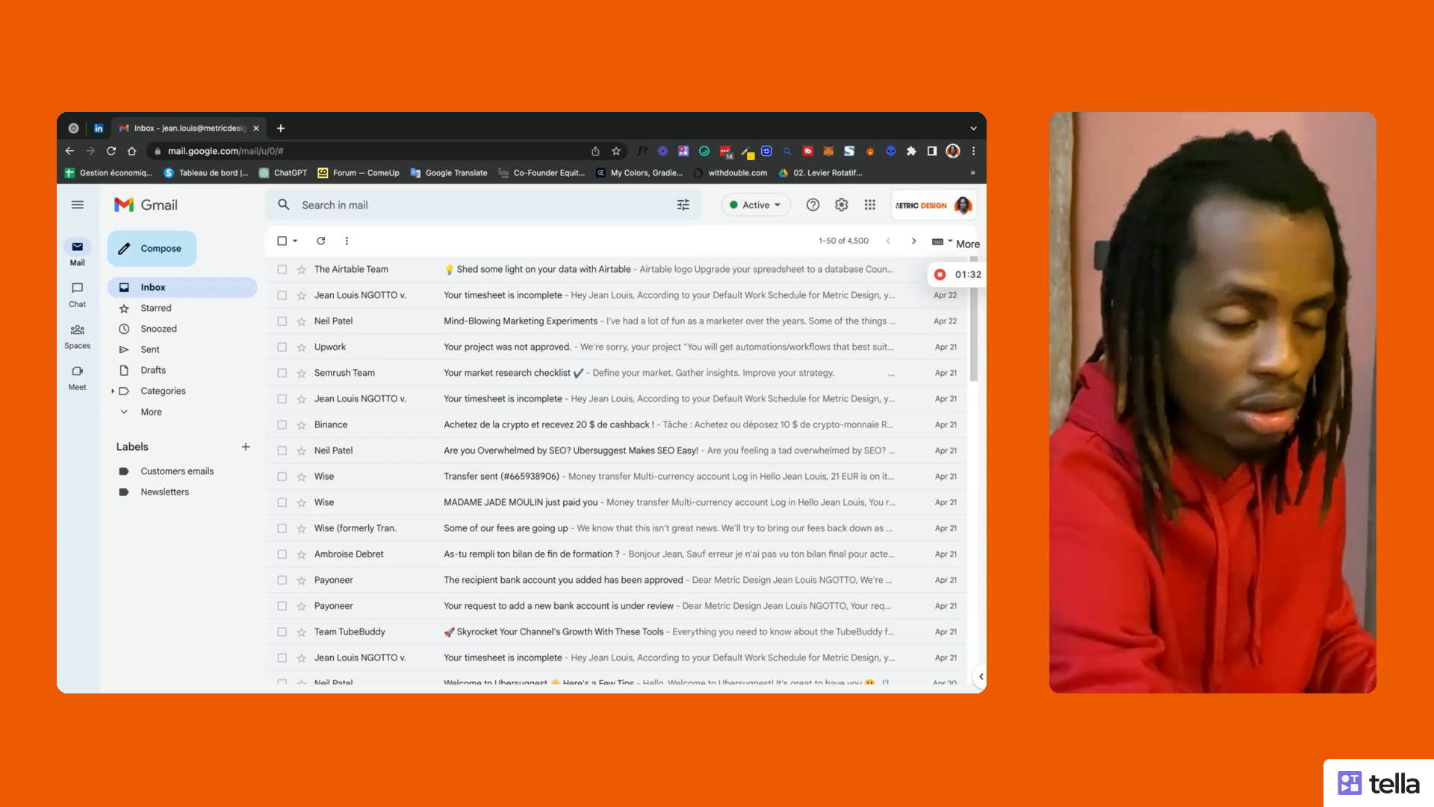
Step: Open the 'Search in mail' bar at the top of the inbox
{"action": "left_click", "coordinate": [496, 203]}
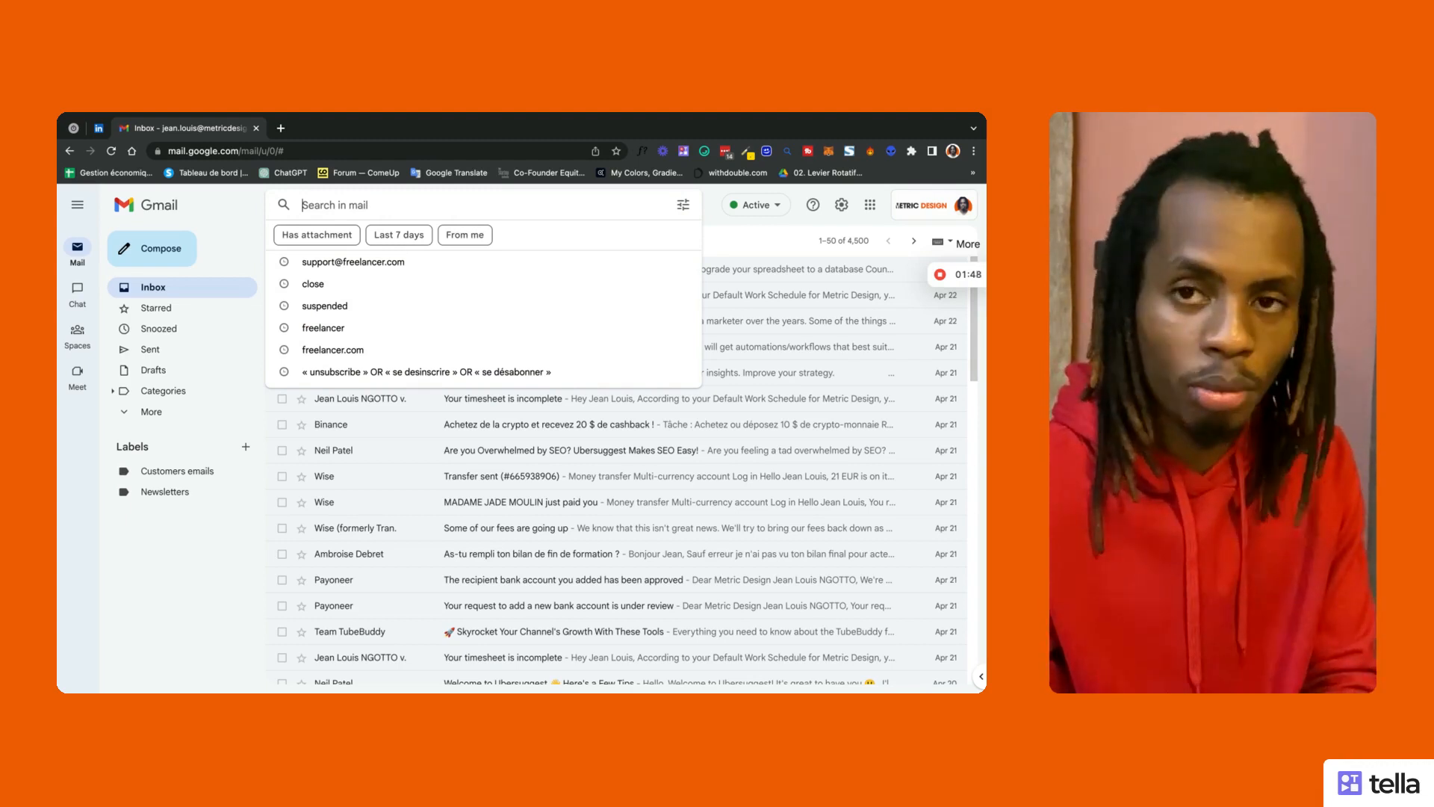
Step: Close the search suggestions and bring back the recent-searches list
{"action": "left_click", "coordinate": [203, 535]}
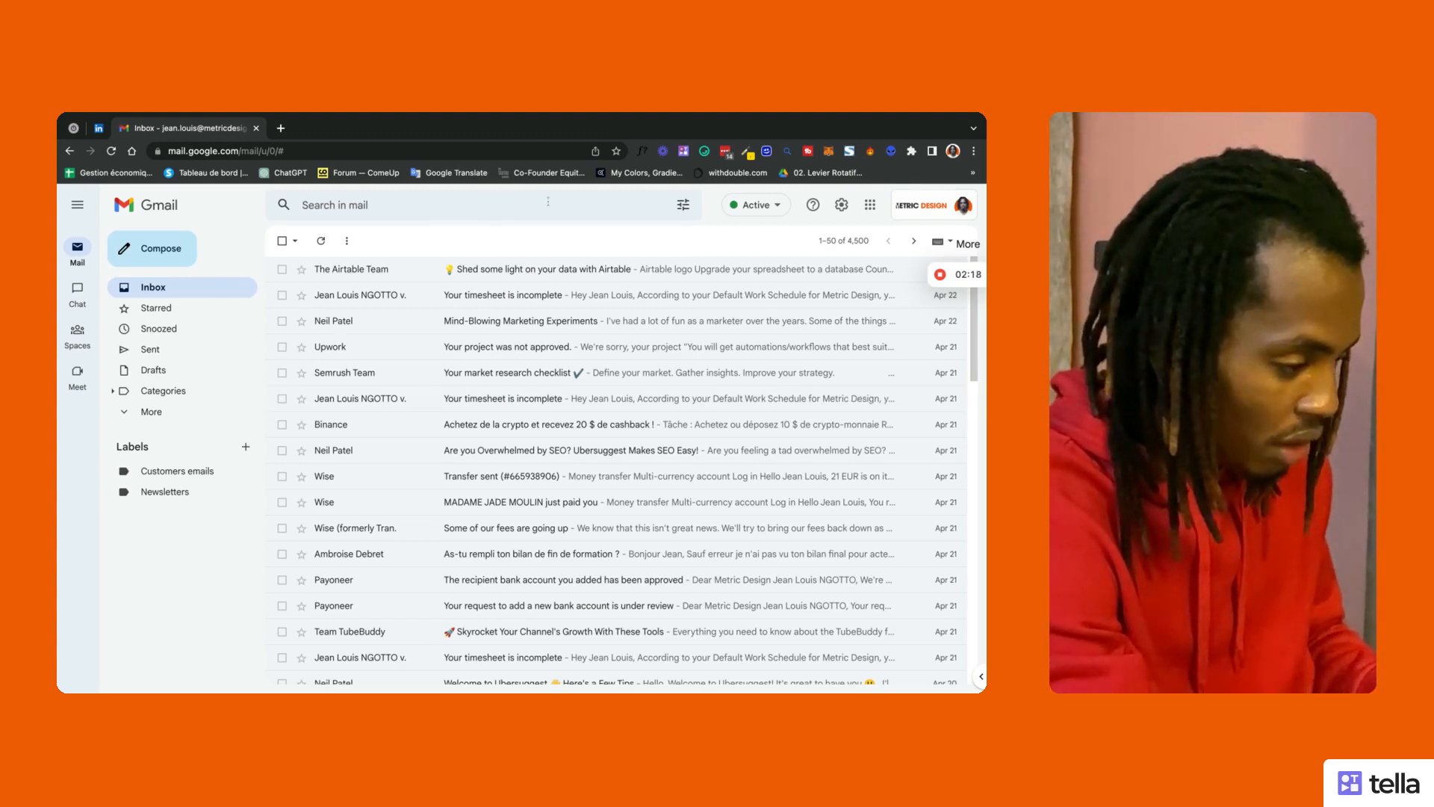
{"action": "left_click", "coordinate": [474, 202]}
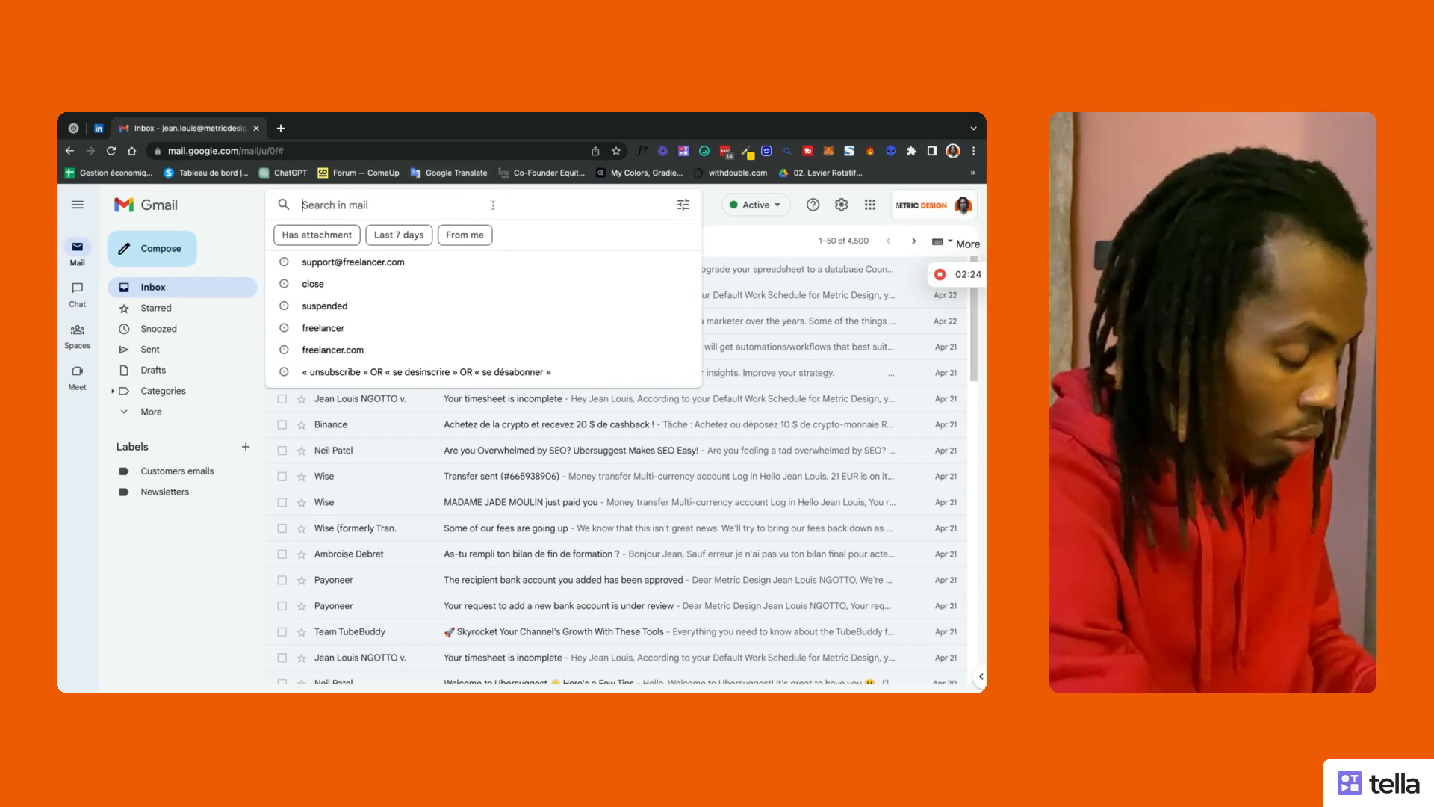
Step: Rerun the saved « unsubscribe » OR « se desinscrire » OR « se désabonner » search, returning four emails
{"action": "left_click", "coordinate": [471, 371]}
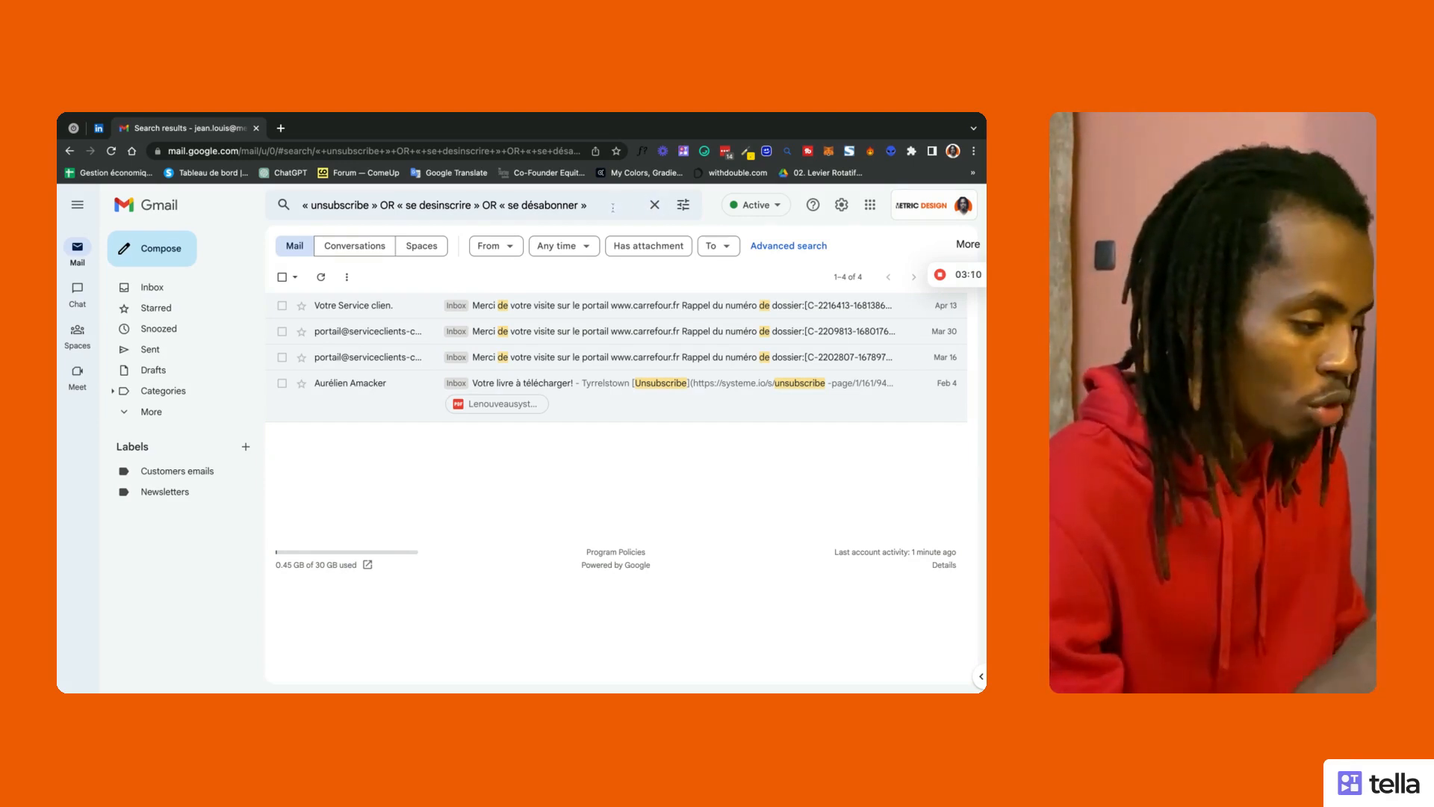
{"action": "left_click", "coordinate": [613, 208]}
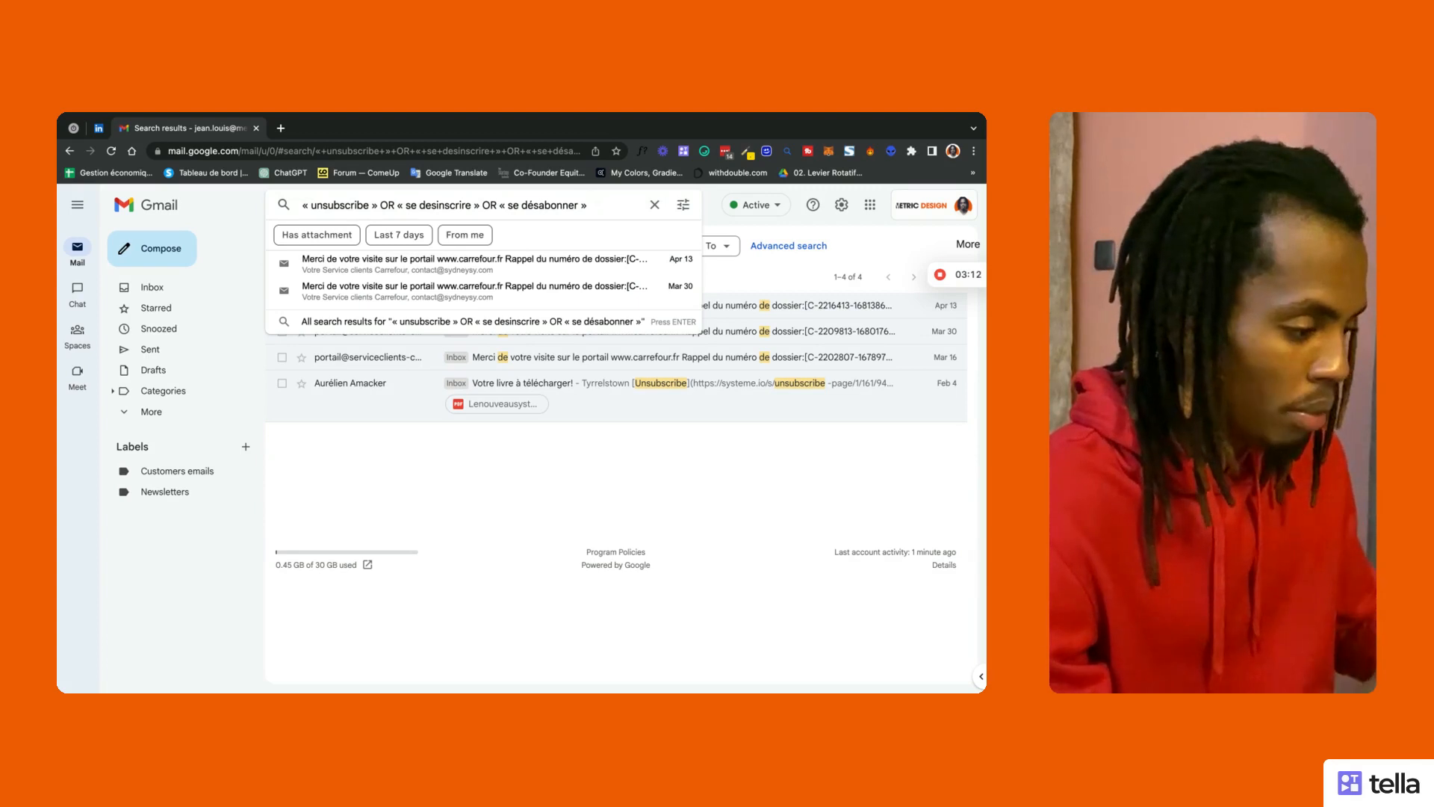
{"action": "key", "text": "Return"}
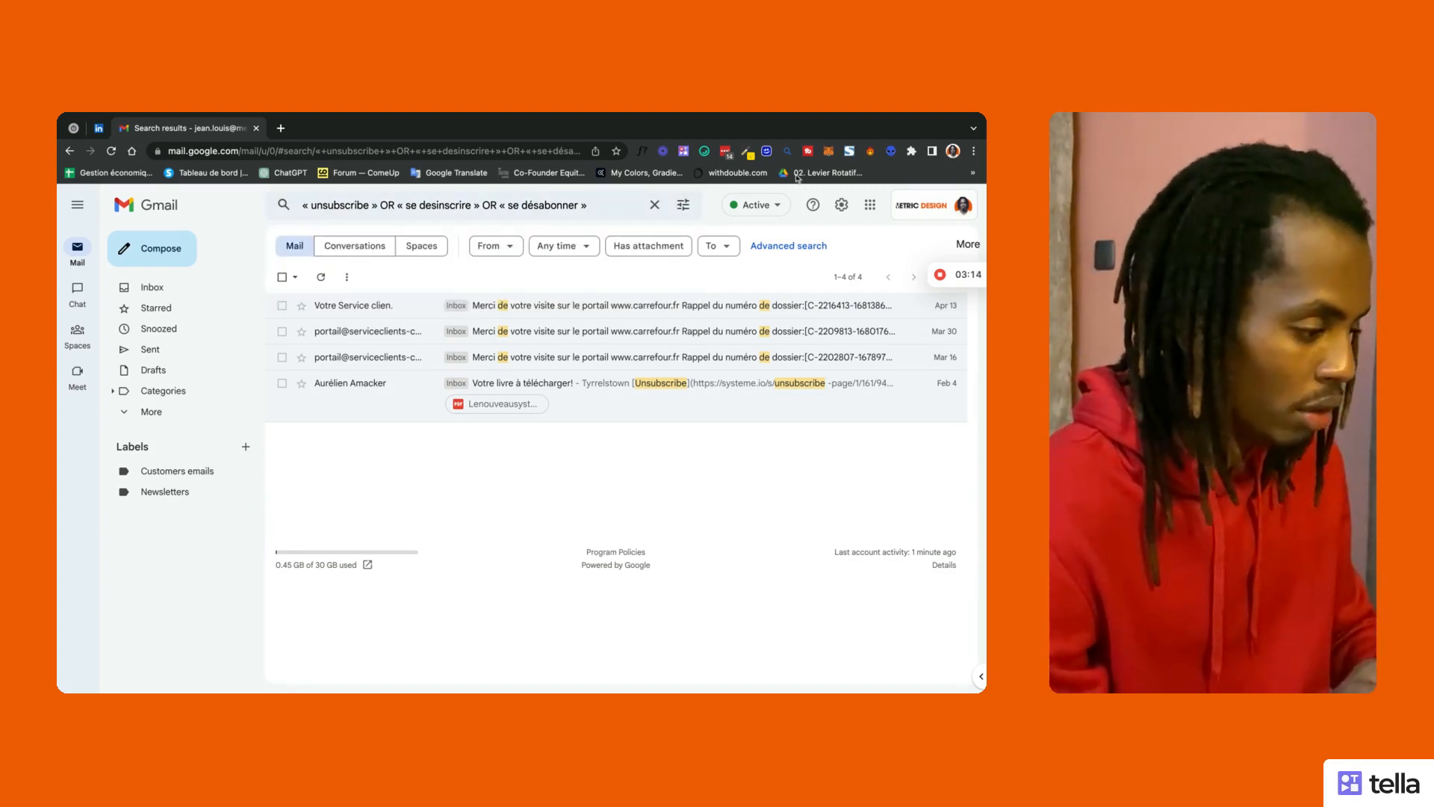
Step: Open the advanced search options, with the unsubscribe query in 'Has the words'
{"action": "left_click", "coordinate": [682, 206]}
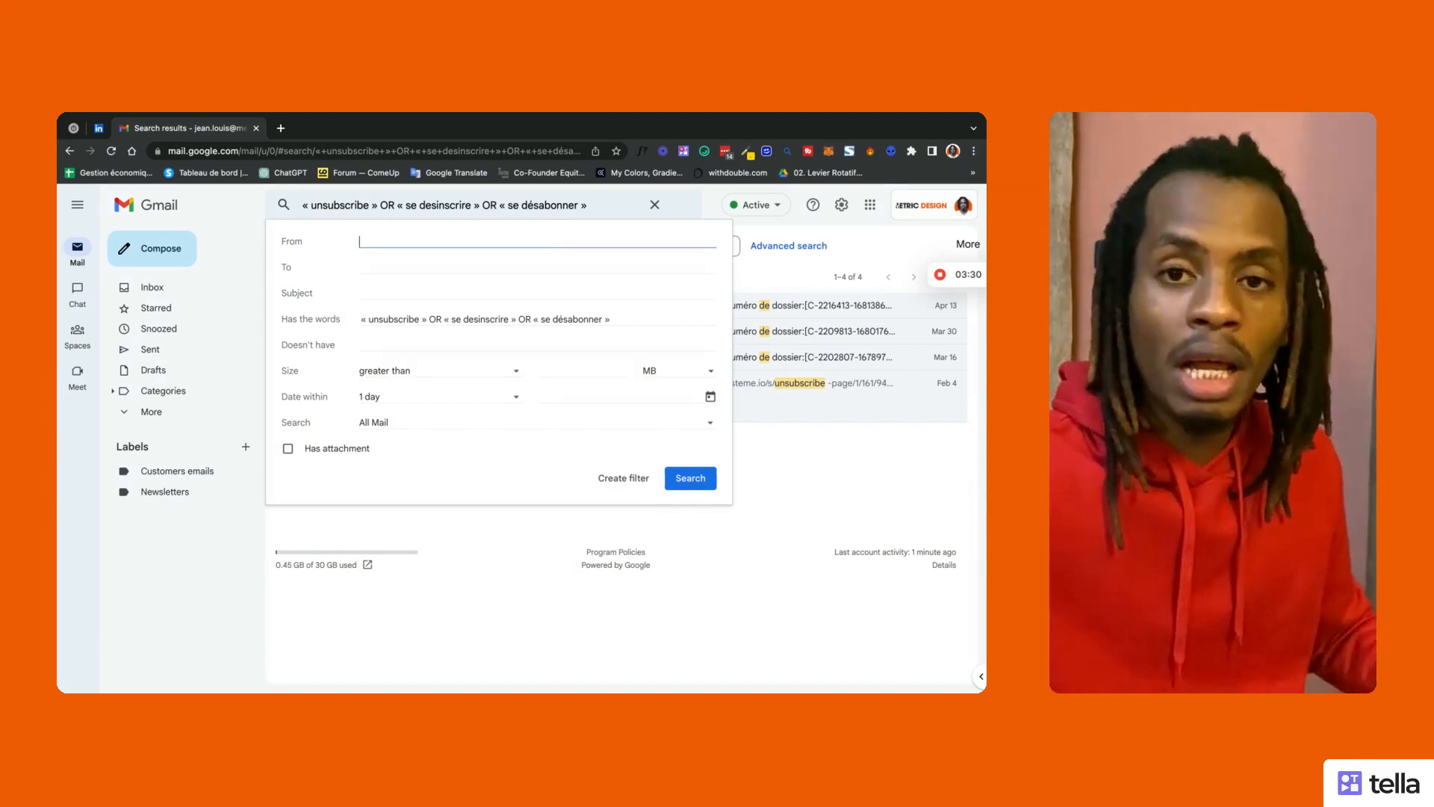
{"action": "left_click", "coordinate": [622, 319]}
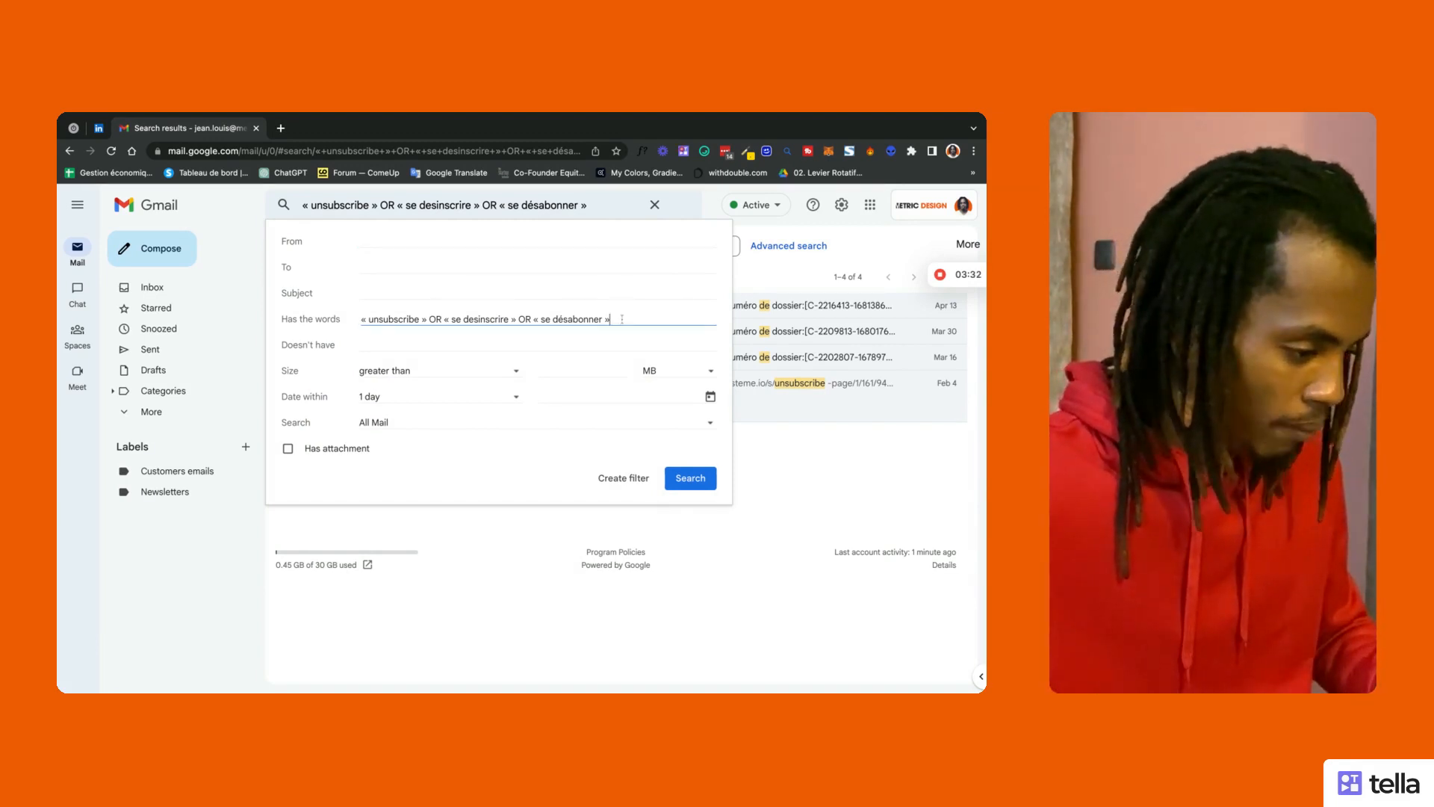
{"action": "left_click_drag", "start_coordinate": [346, 324], "coordinate": [283, 325]}
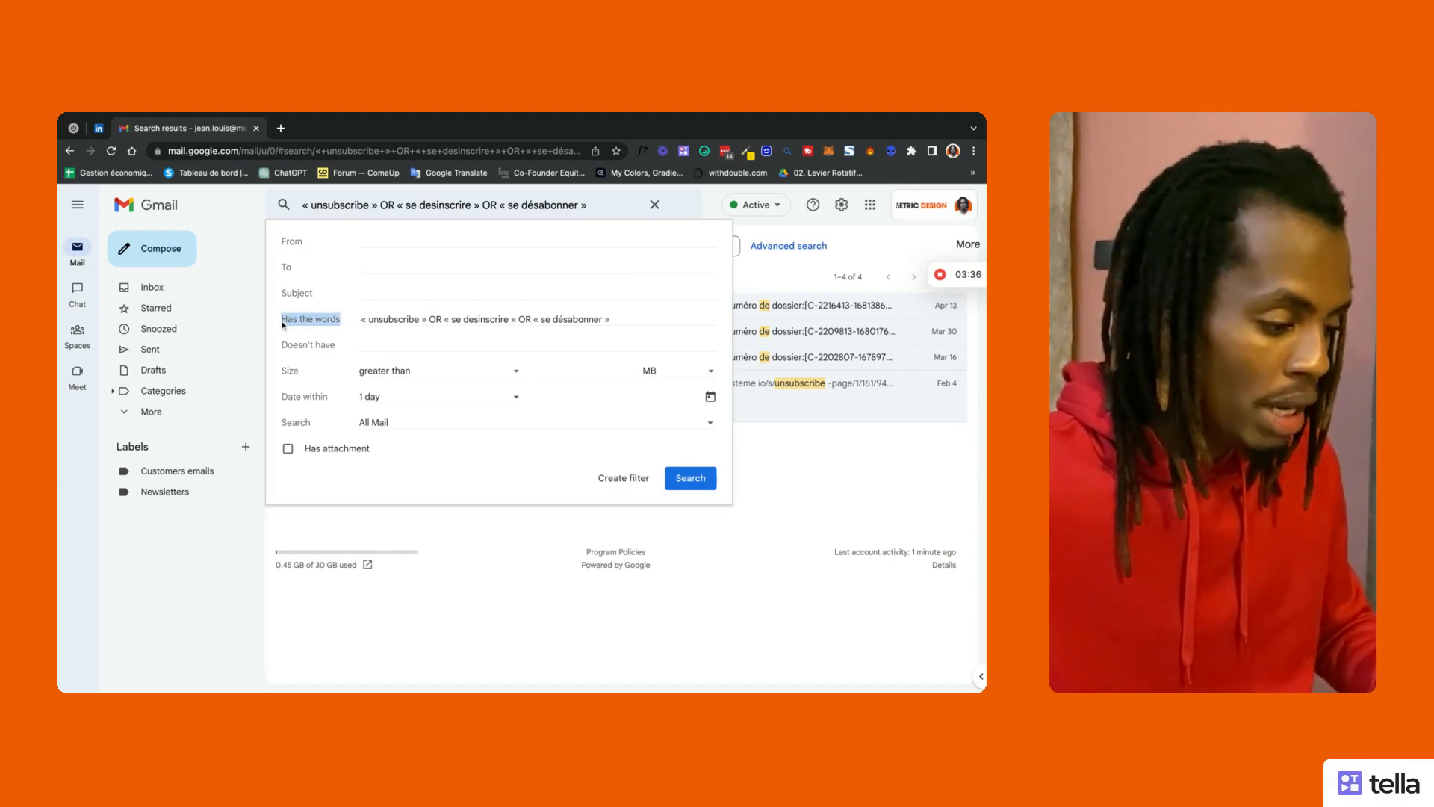
{"action": "left_click", "coordinate": [613, 320]}
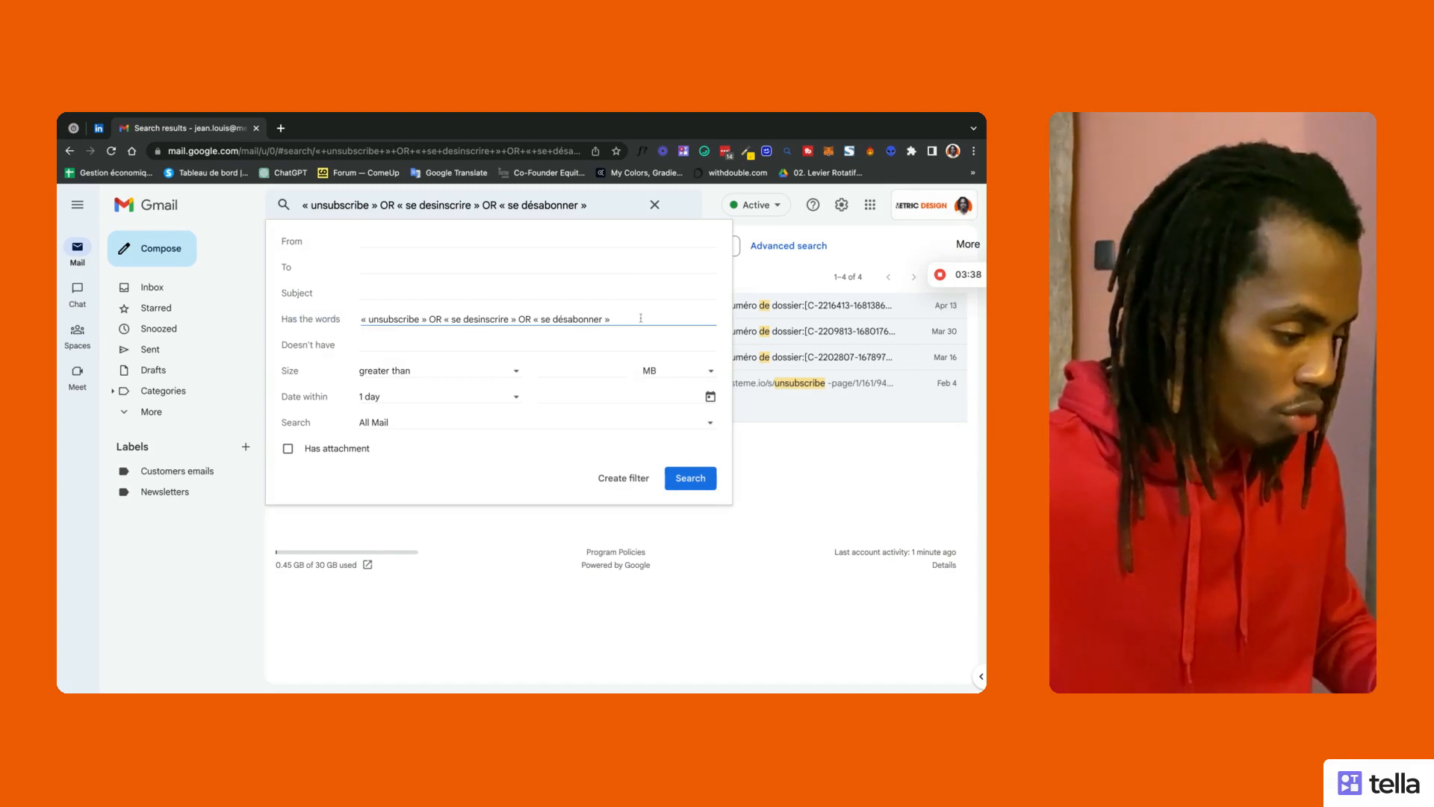
{"action": "left_click", "coordinate": [453, 238]}
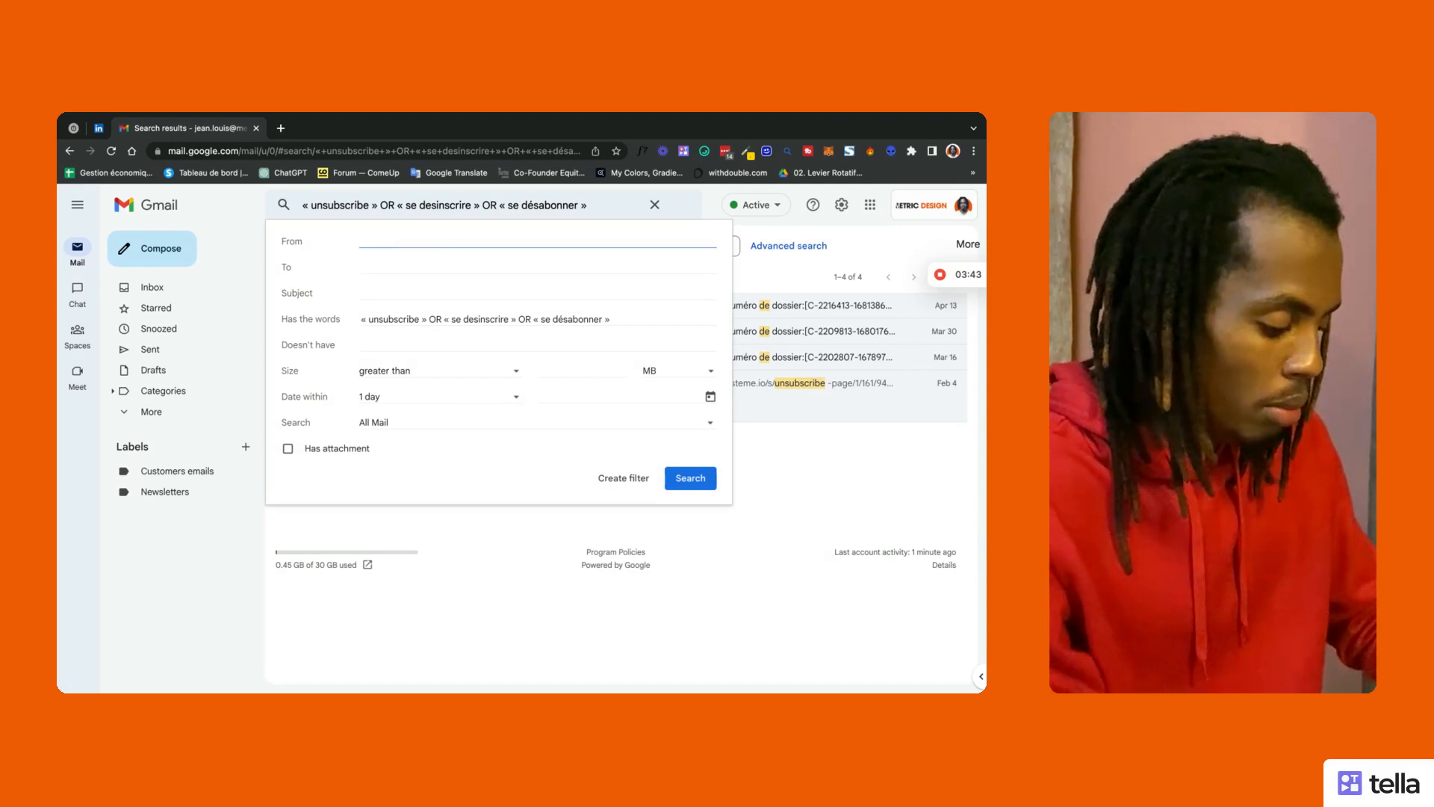
Step: Enter the ComeUp support address as the sender
{"action": "type", "text": "make"}
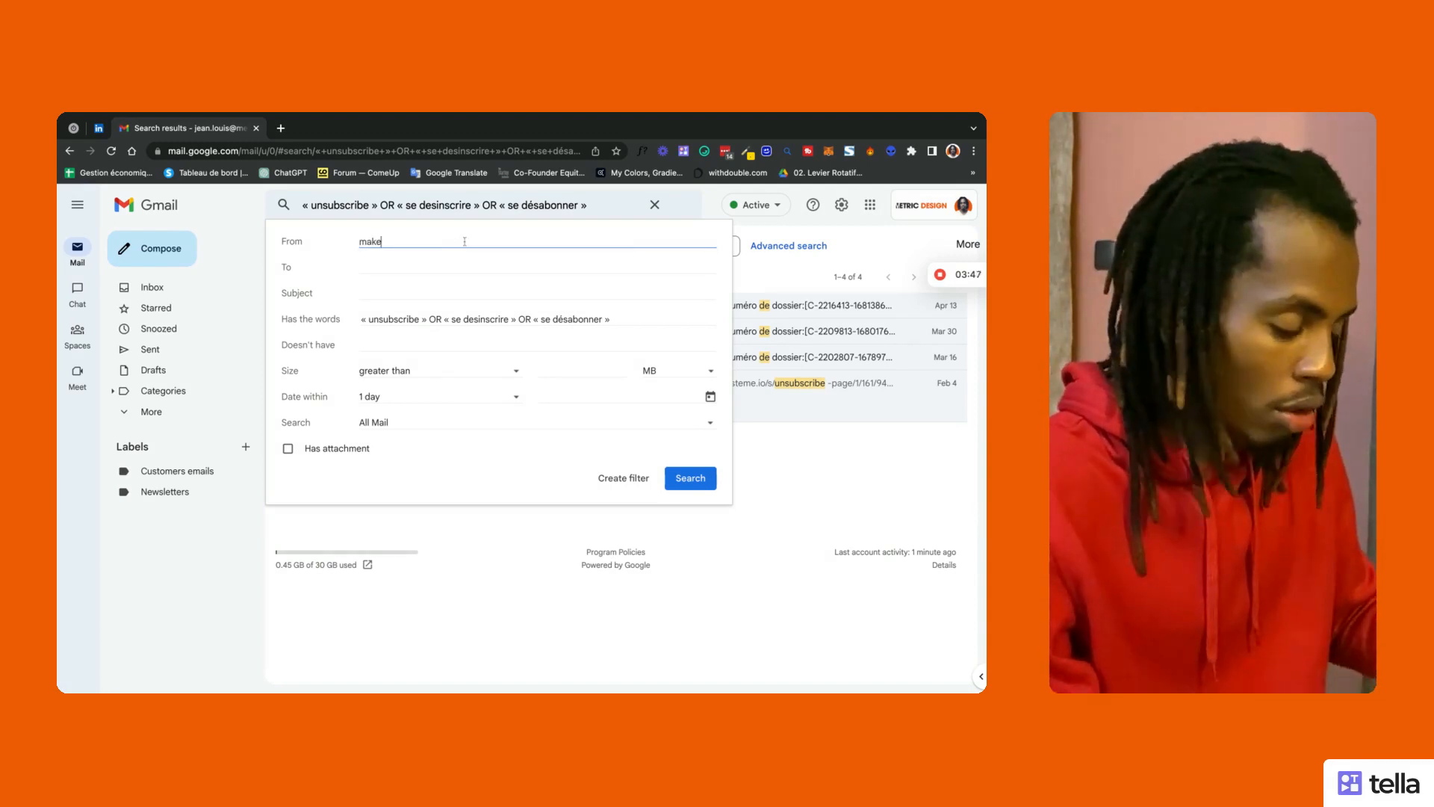
{"action": "key", "text": "BackSpace"}
{"action": "key", "text": "BackSpace"}
{"action": "key", "text": "BackSpace"}
{"action": "key", "text": "BackSpace"}
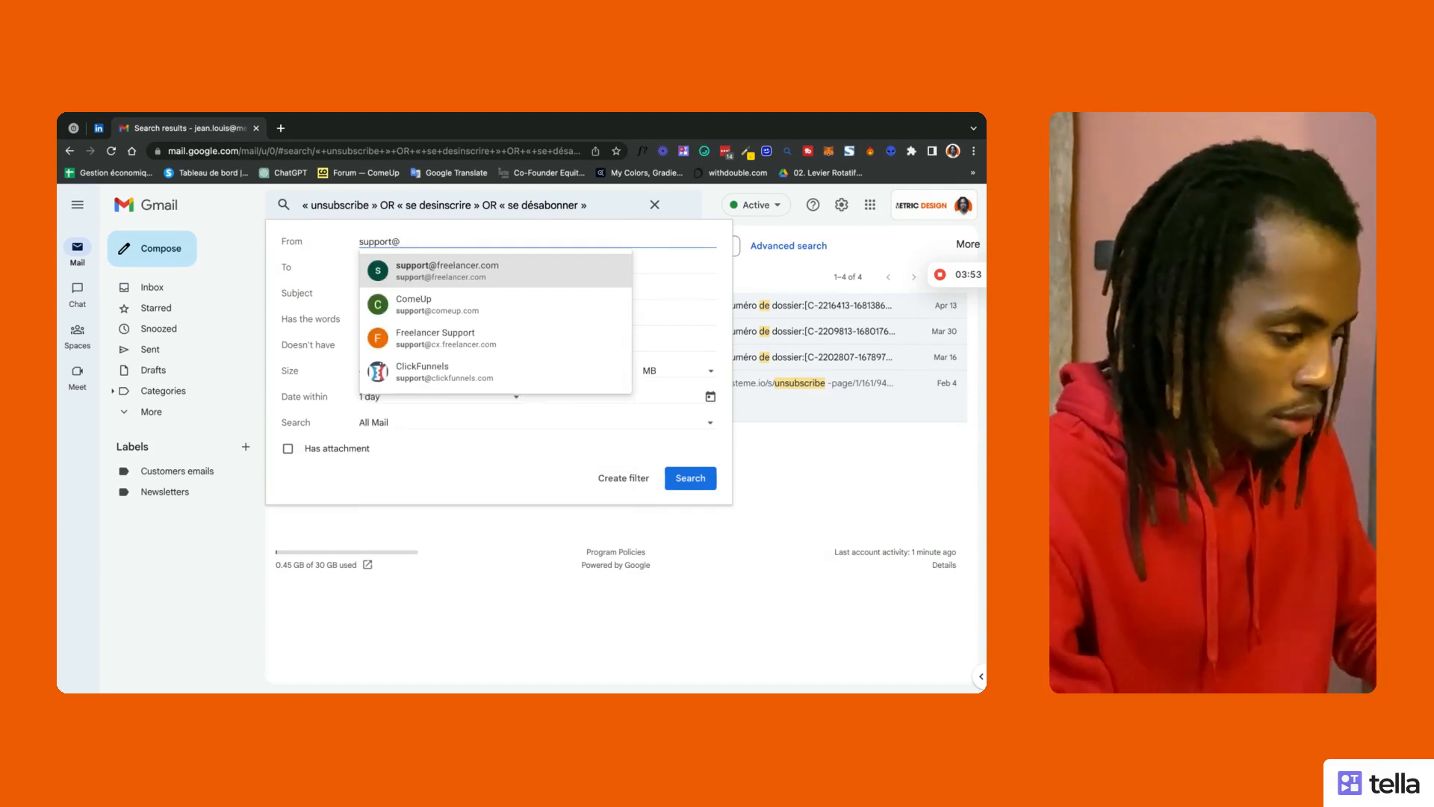
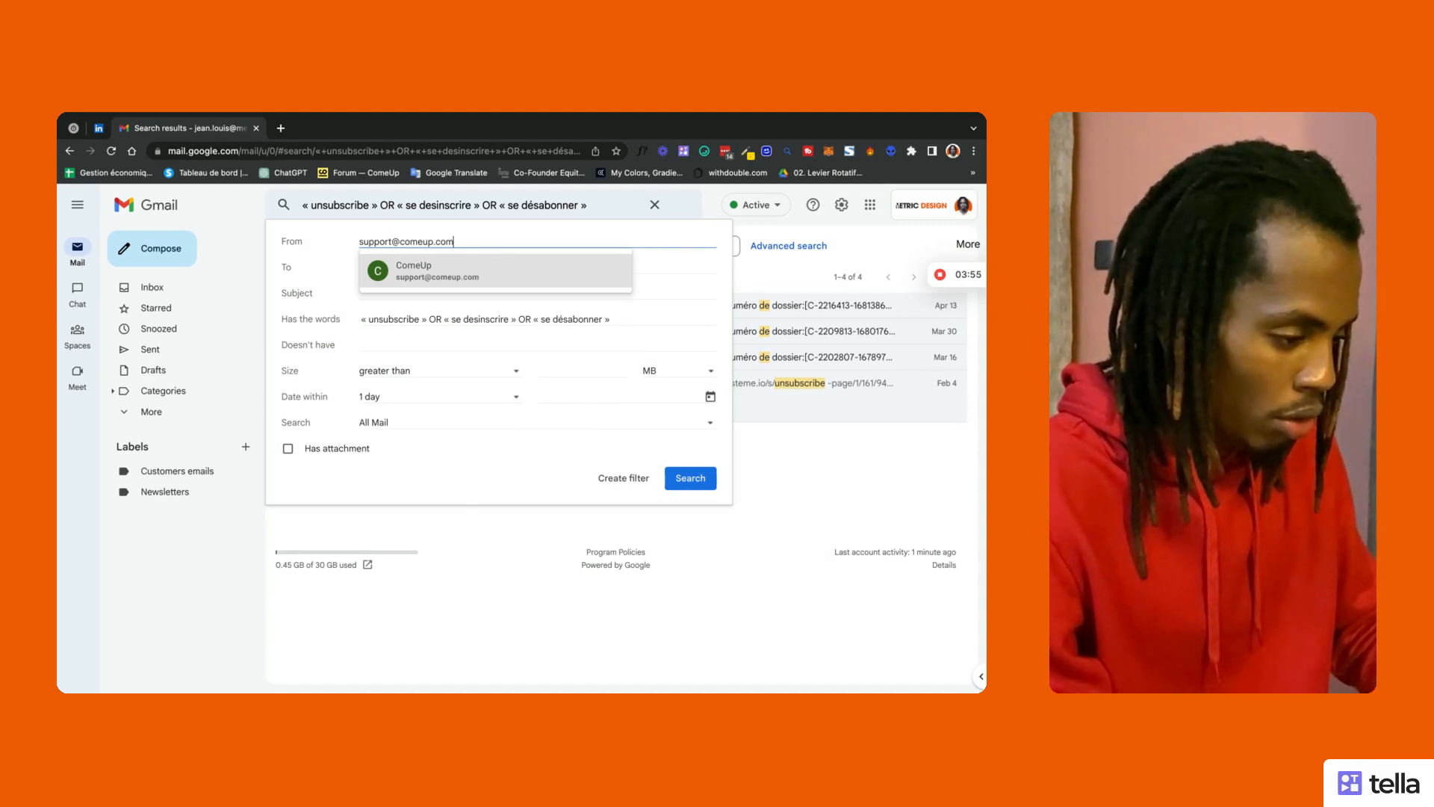
{"action": "left_click", "coordinate": [324, 259]}
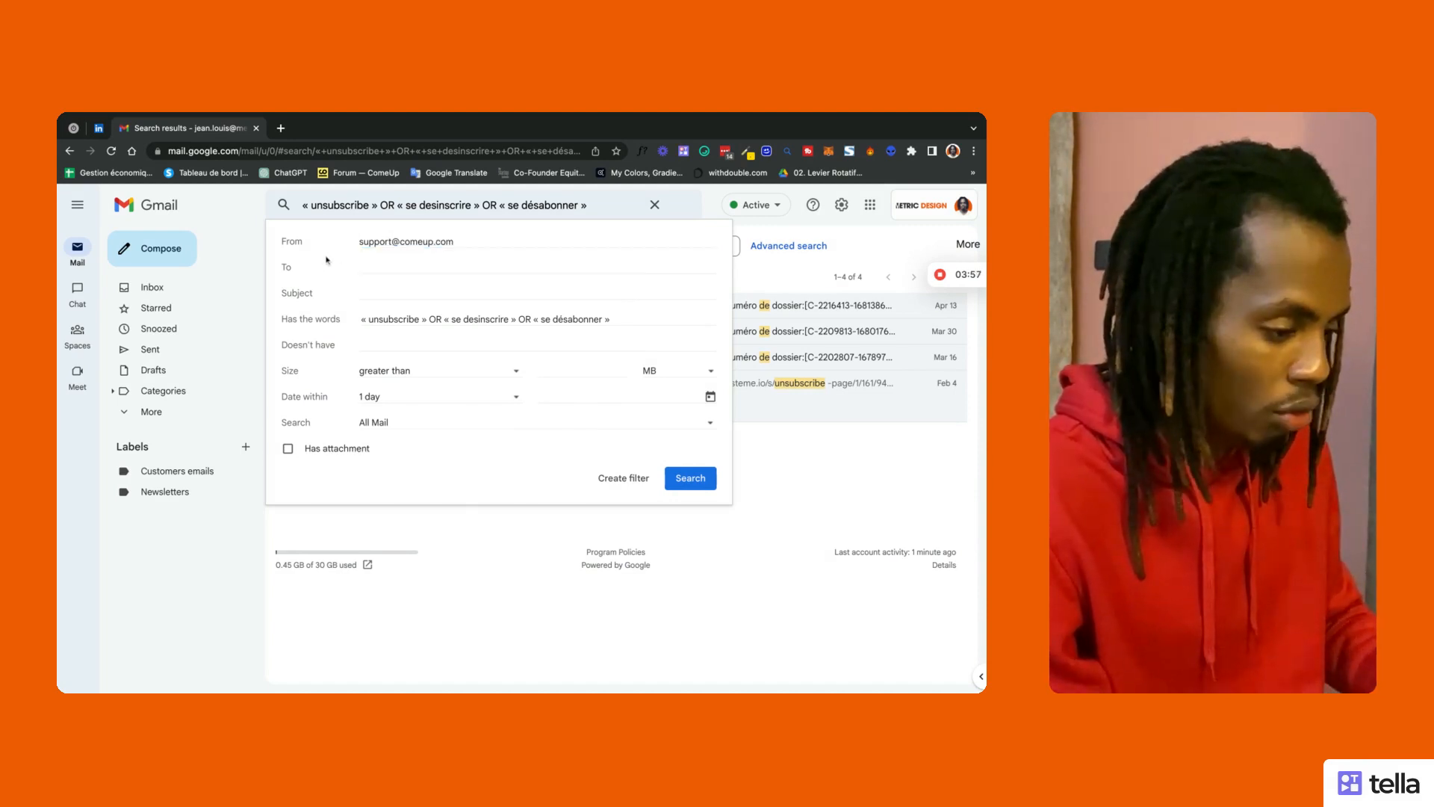
Step: Enter the account's own Metric Design address as the recipient
{"action": "left_click", "coordinate": [387, 272]}
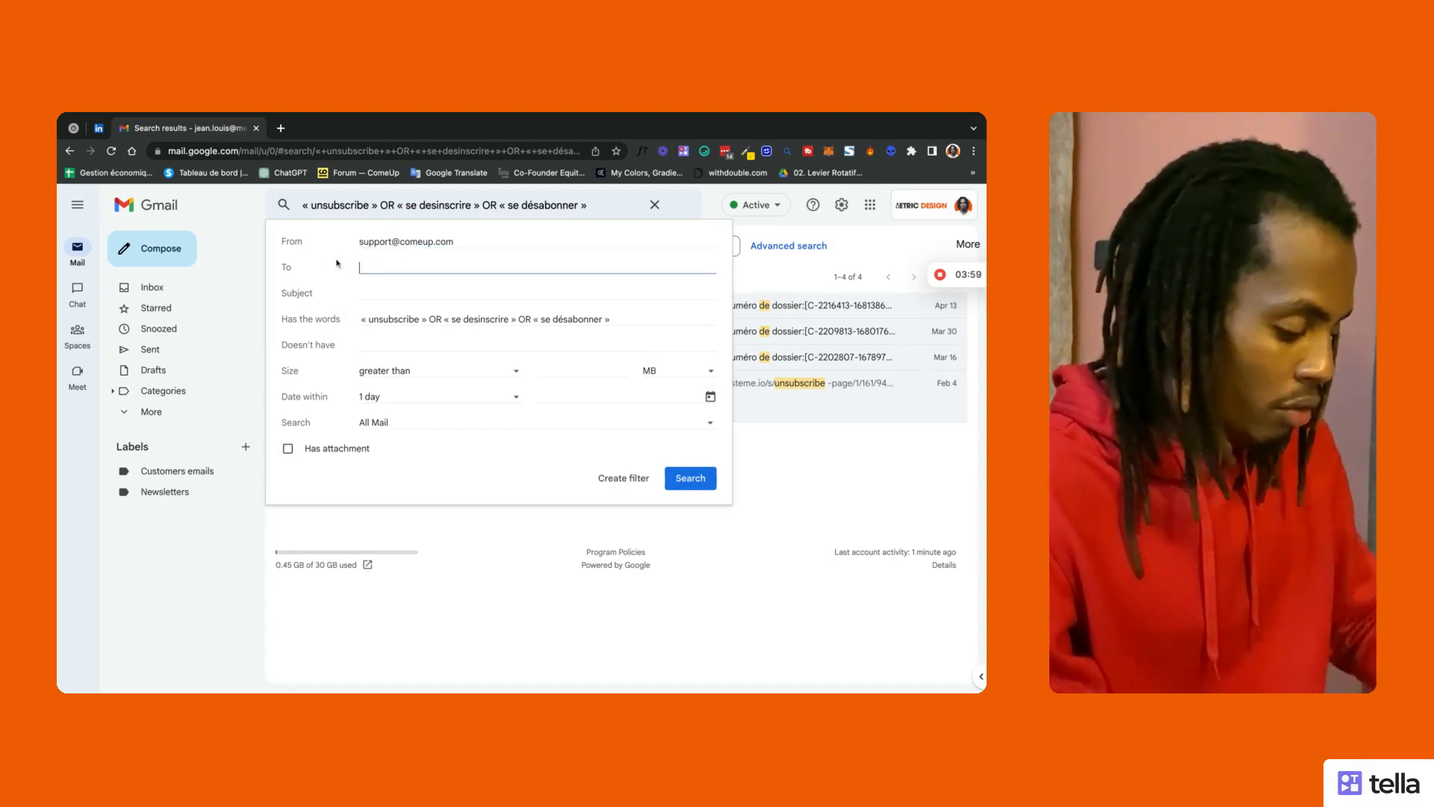
{"action": "type", "text": "e"}
{"action": "key", "text": "BackSpace"}
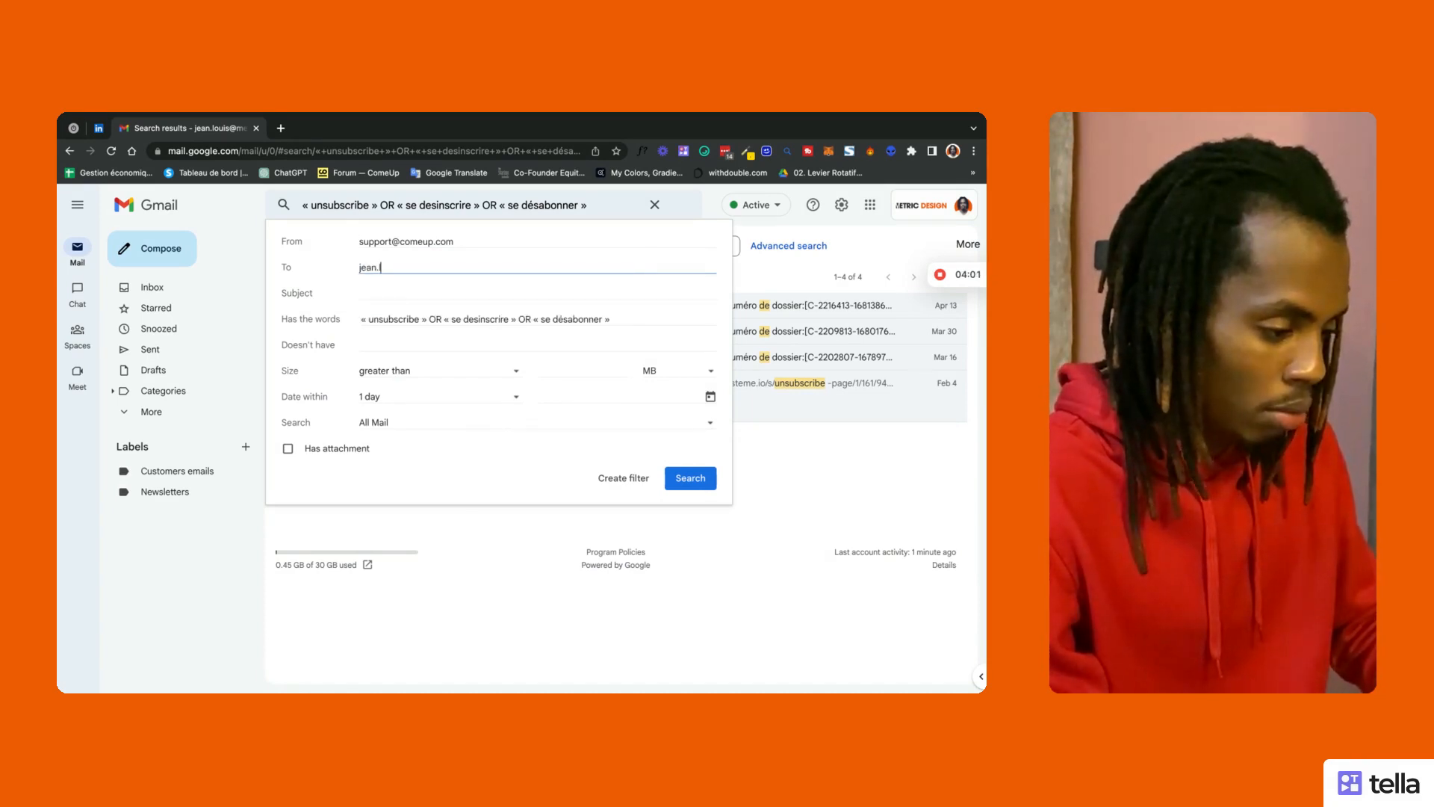
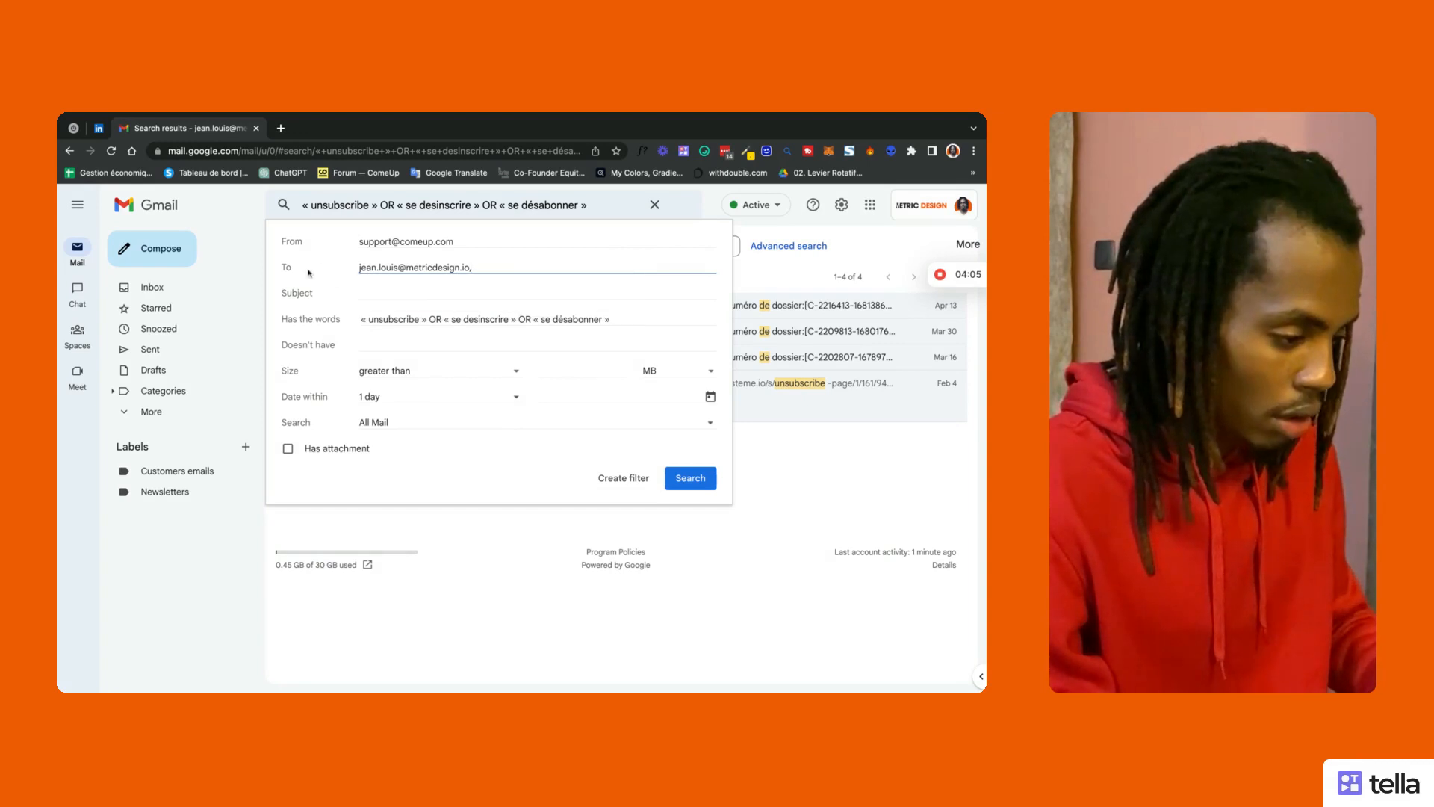
{"action": "left_click", "coordinate": [416, 308]}
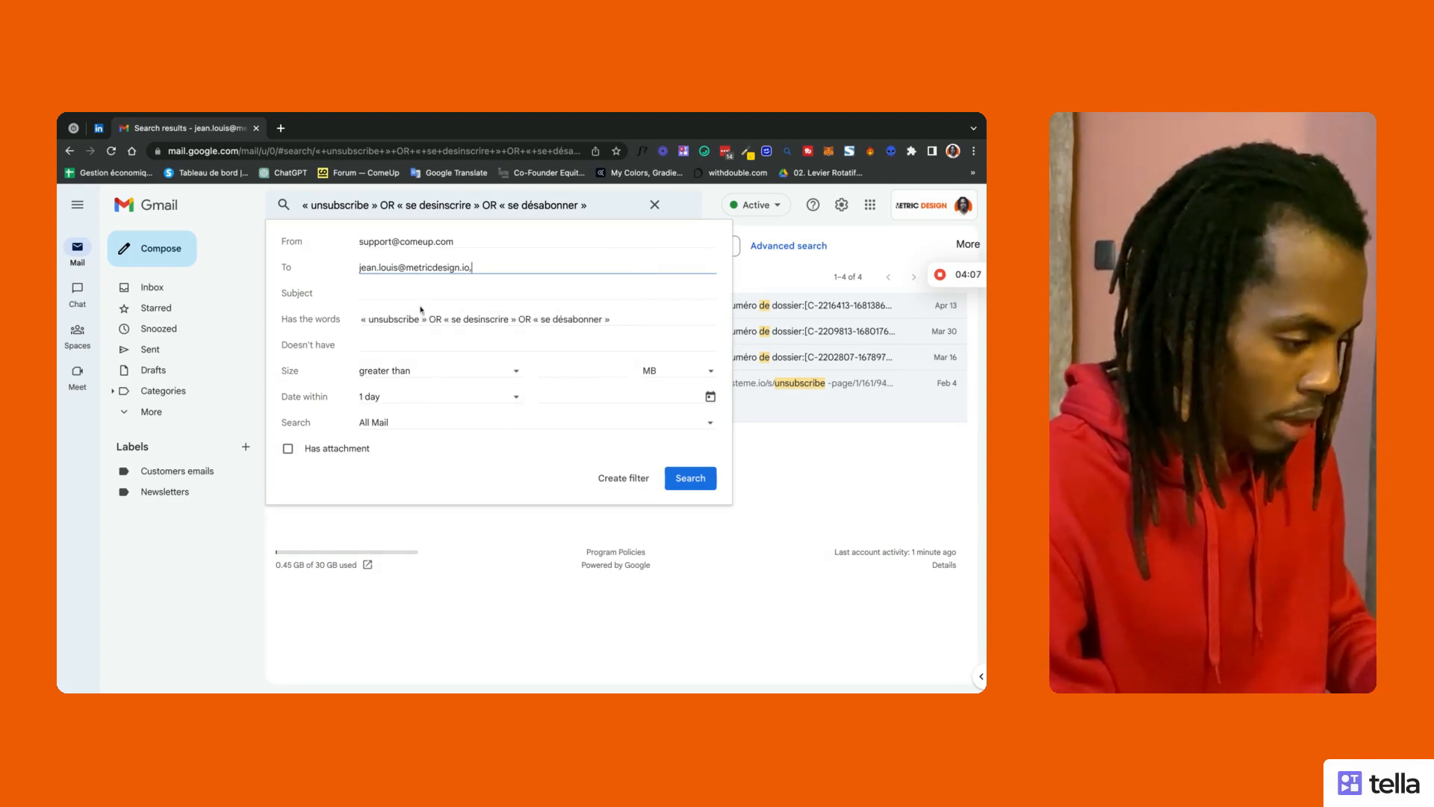
Step: Add the Freelancer support address from autocomplete as a second sender
{"action": "left_click", "coordinate": [499, 243]}
{"action": "type", "text": ", "}
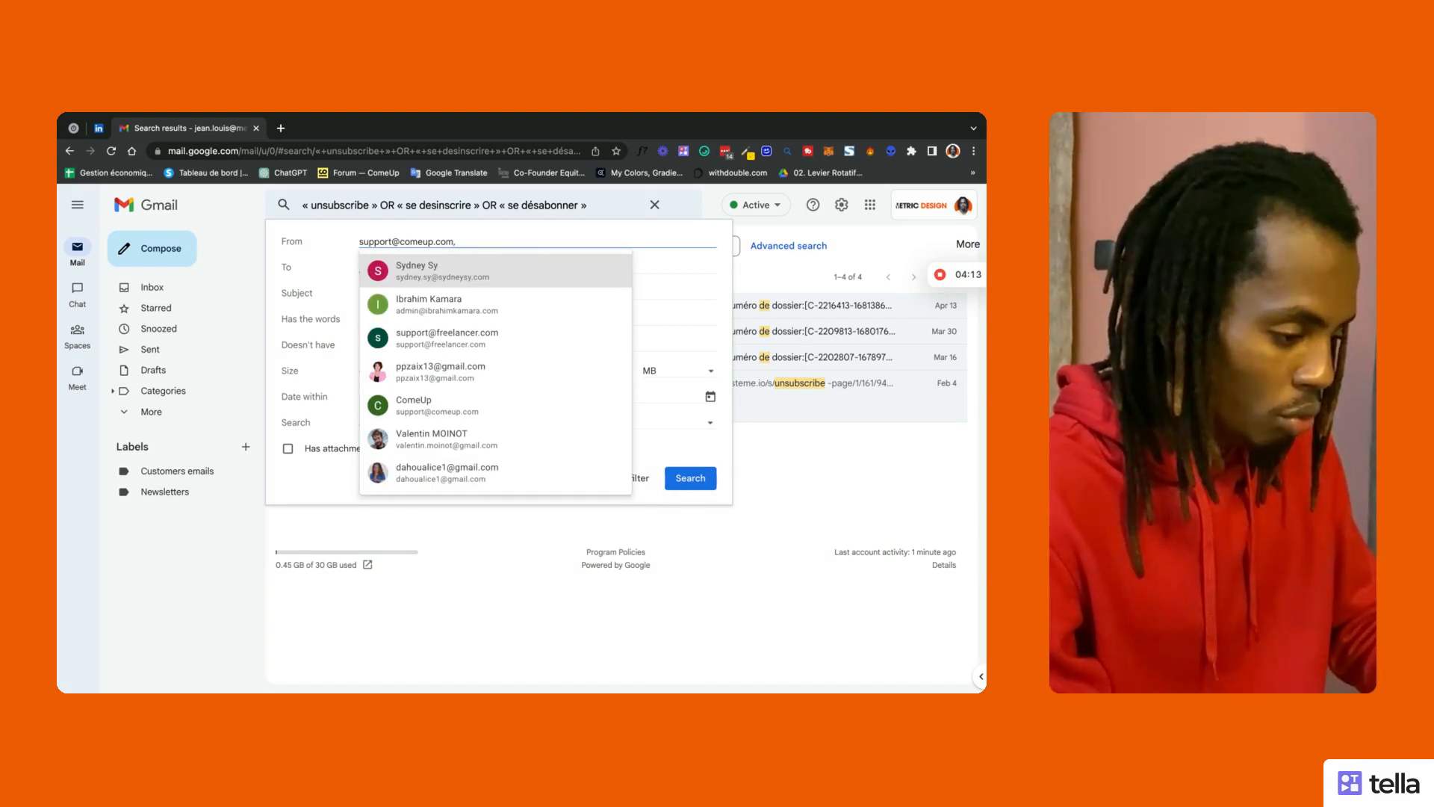
{"action": "type", "text": "support"}
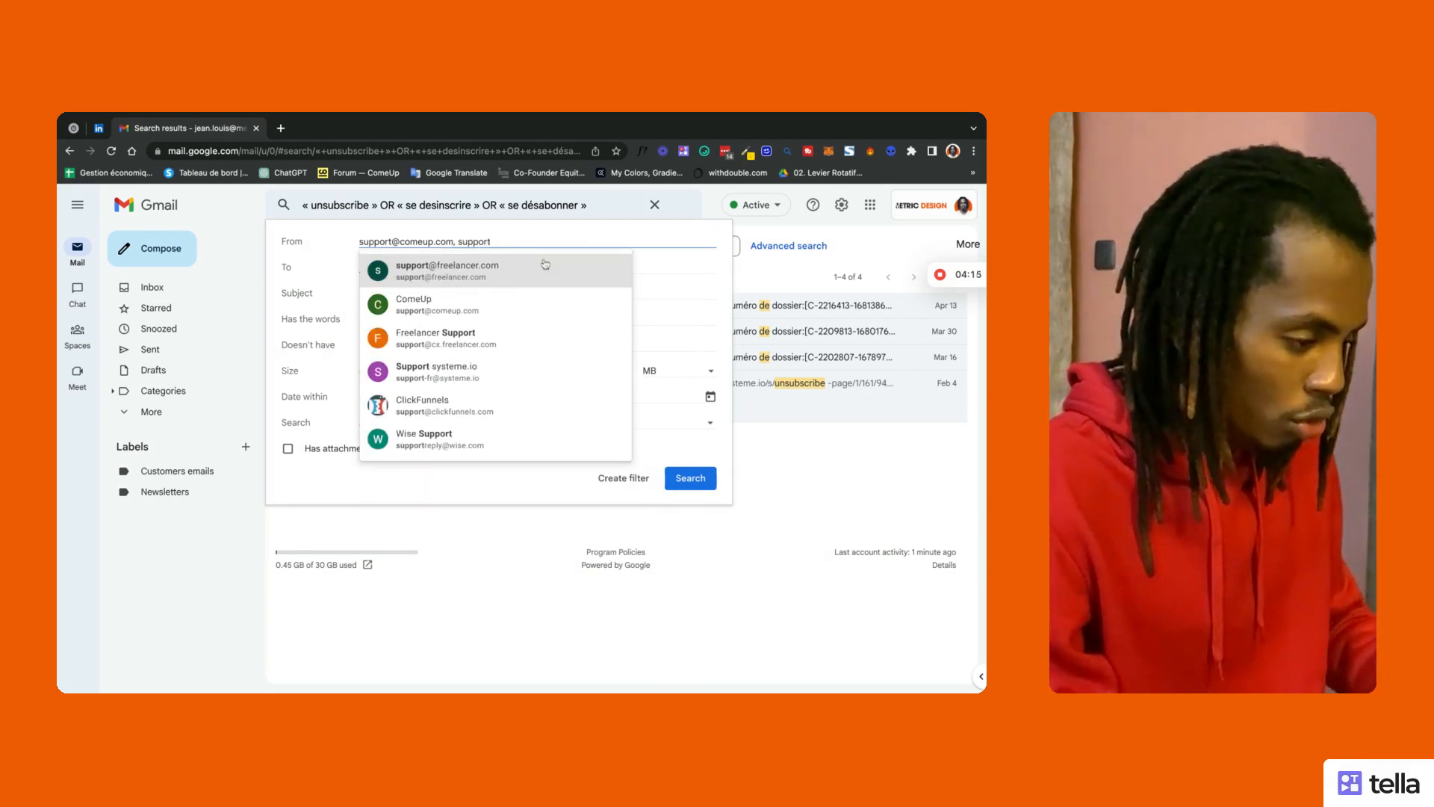
{"action": "left_click", "coordinate": [545, 264]}
{"action": "left_click", "coordinate": [529, 264]}
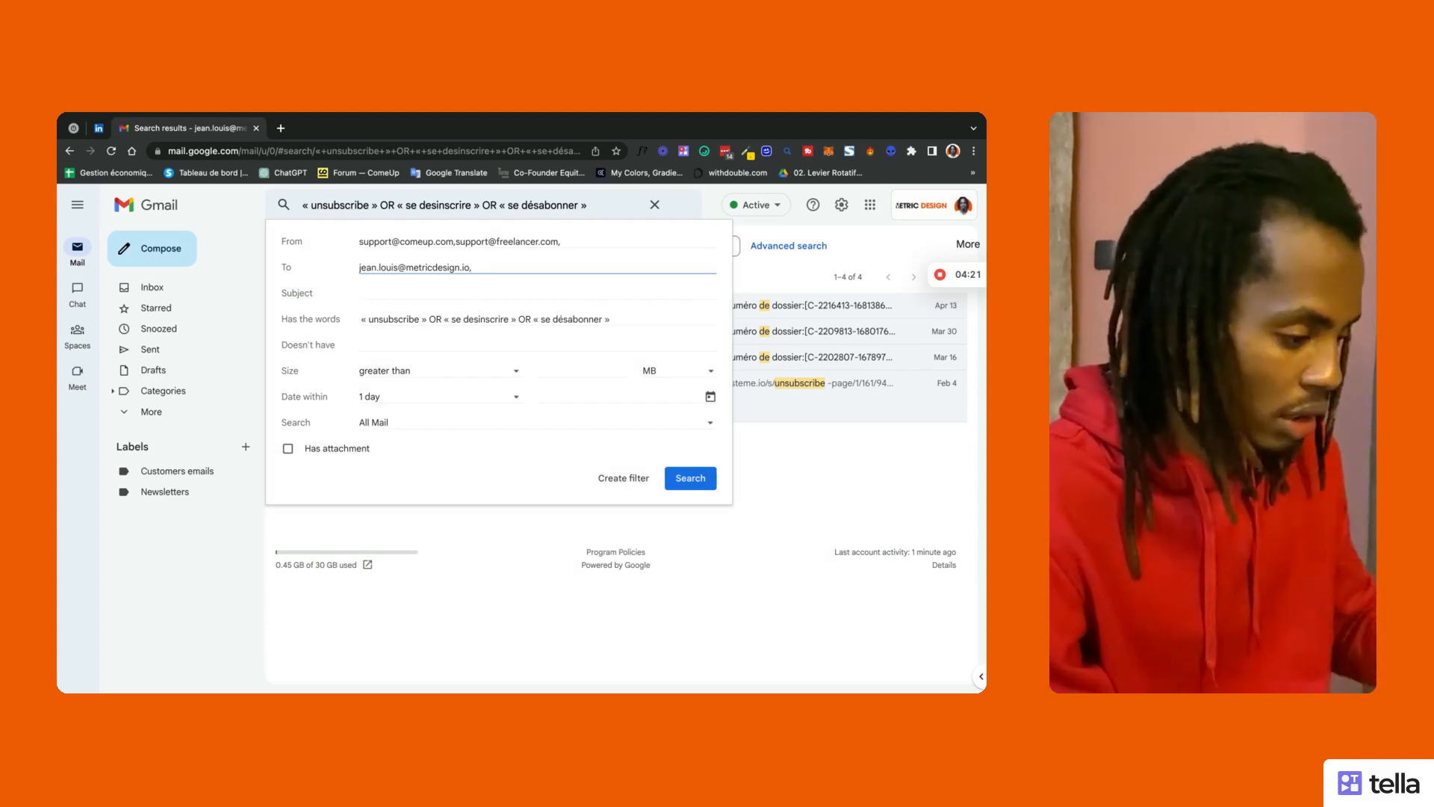
{"action": "left_click", "coordinate": [402, 293]}
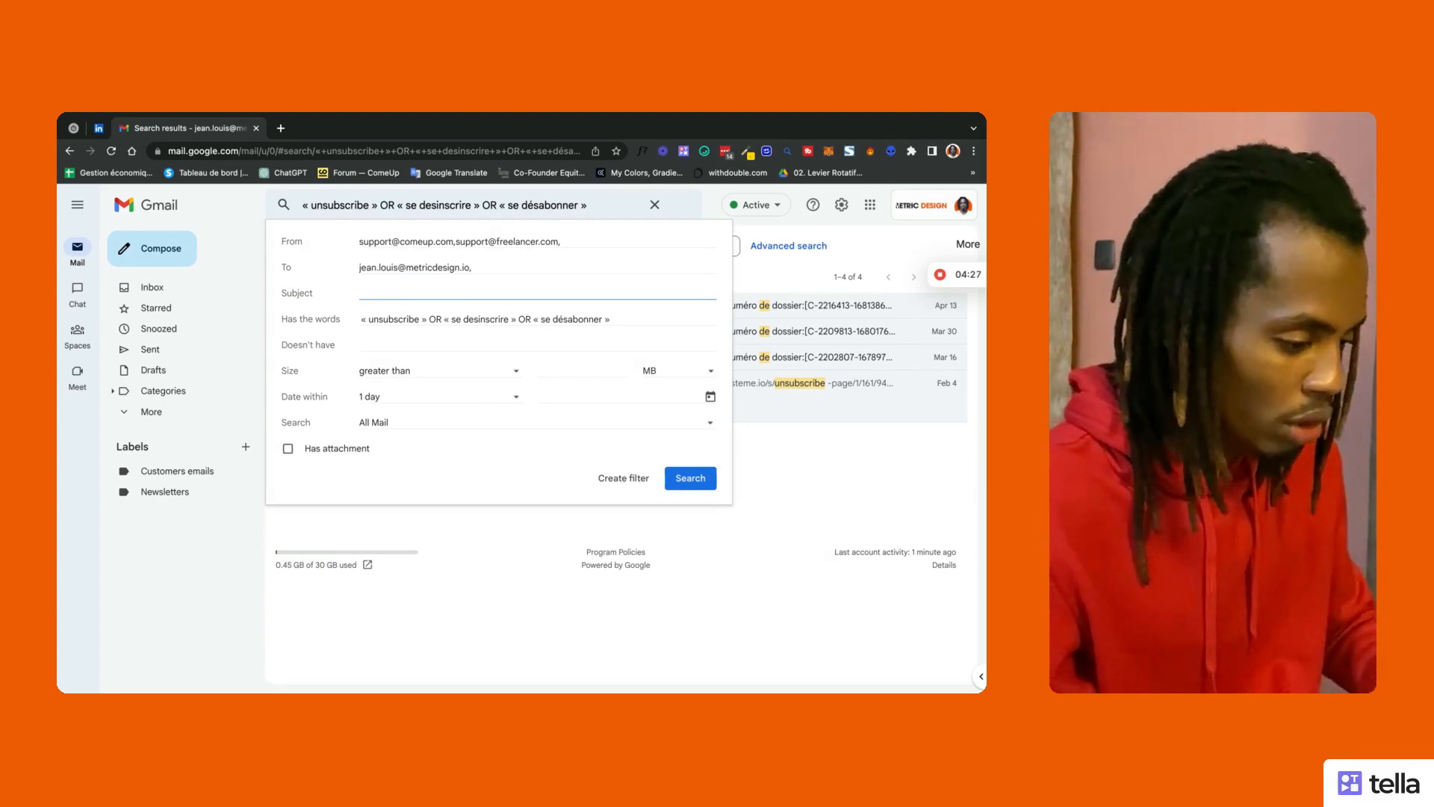
{"action": "left_click", "coordinate": [390, 345]}
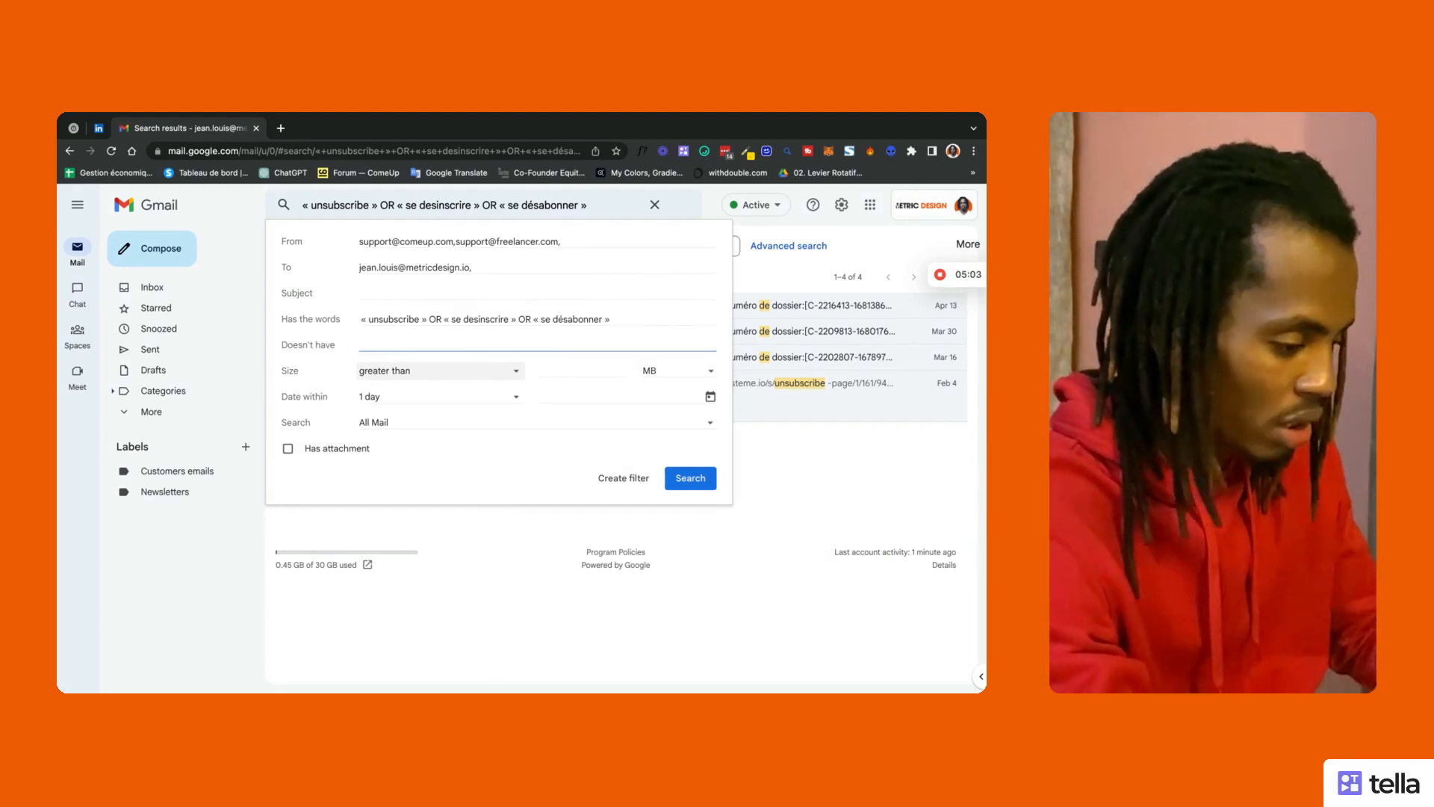
{"action": "left_click", "coordinate": [349, 372]}
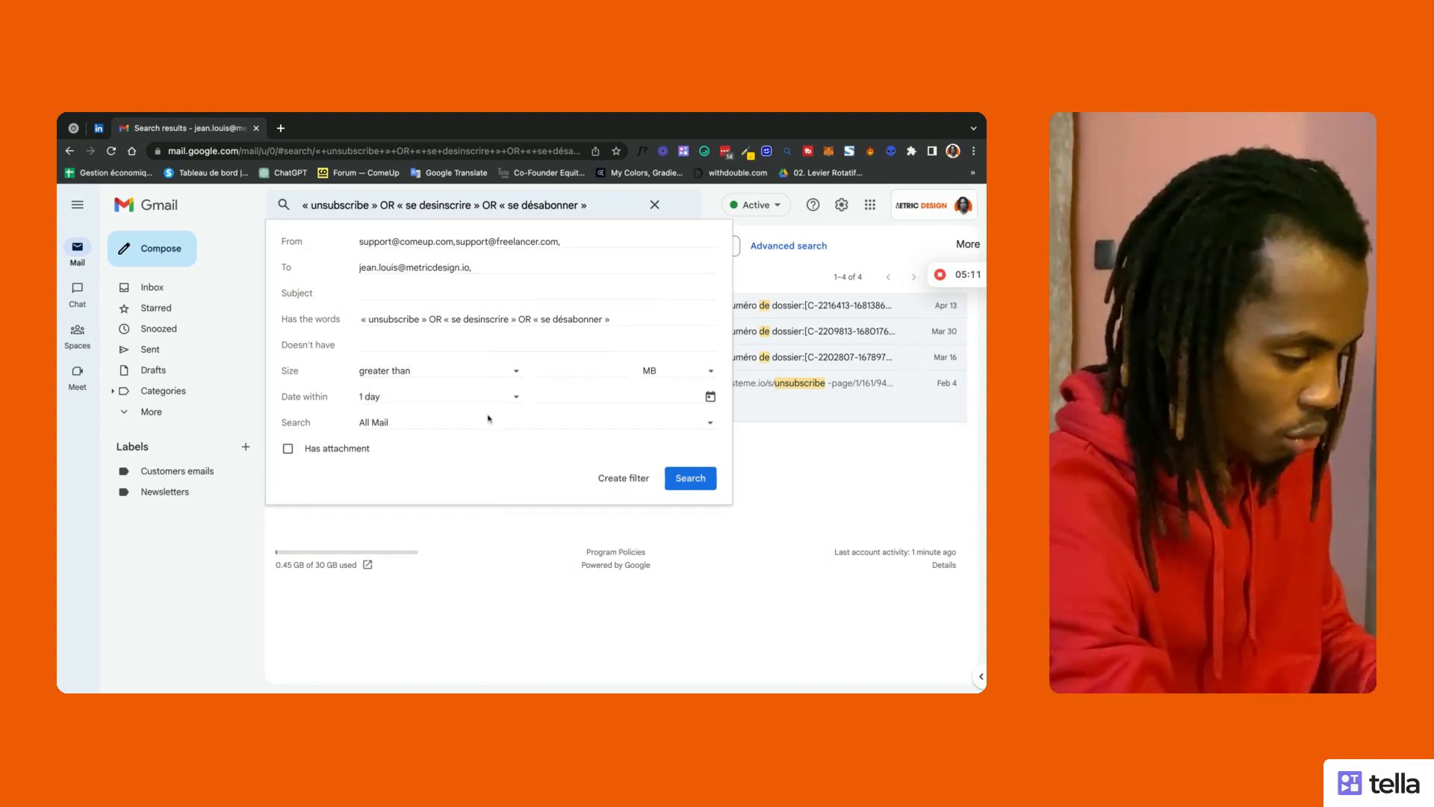
Step: Limit the search scope to the Newsletters label
{"action": "left_click", "coordinate": [540, 425]}
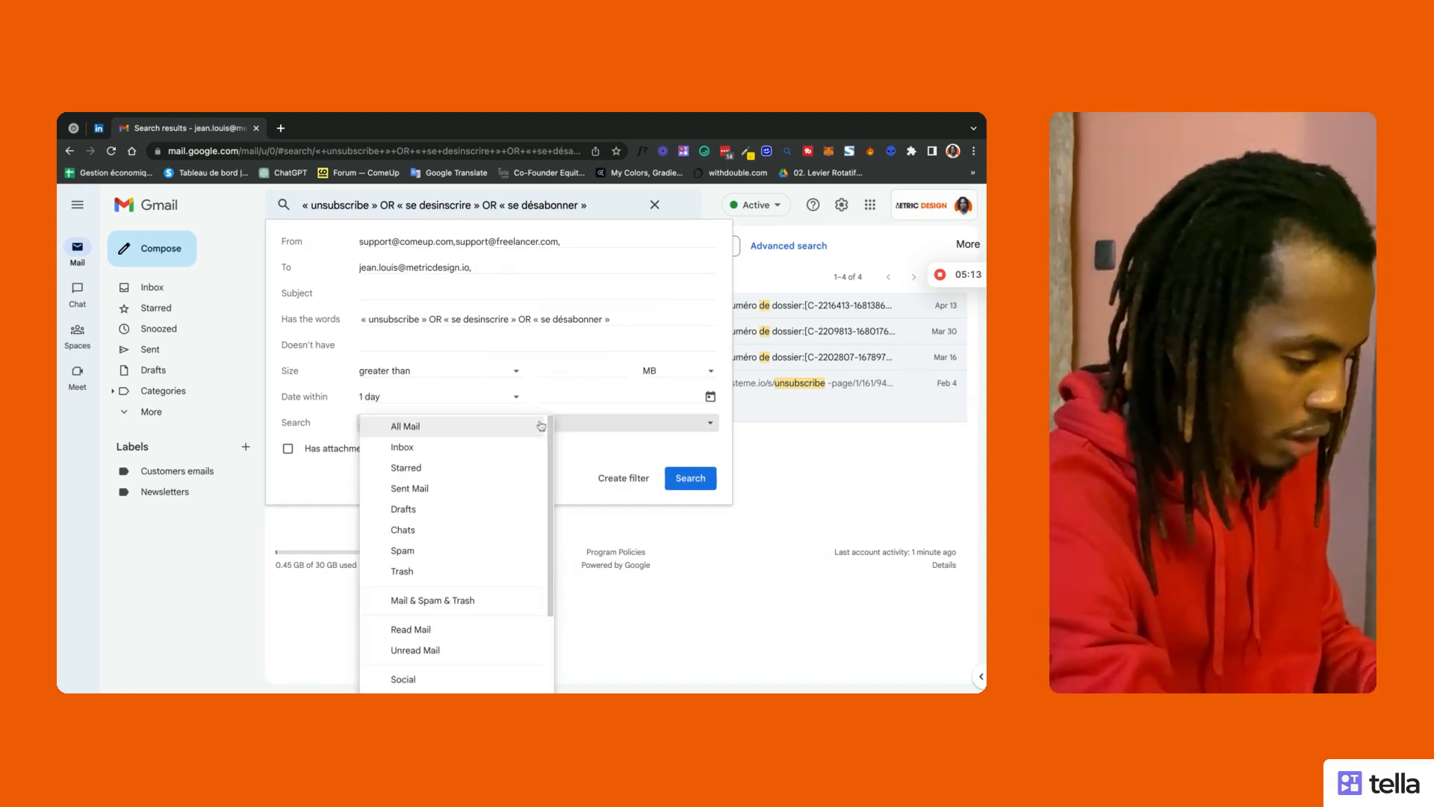
{"action": "scroll", "coordinate": [448, 508], "scroll_direction": "down", "scroll_amount": 3}
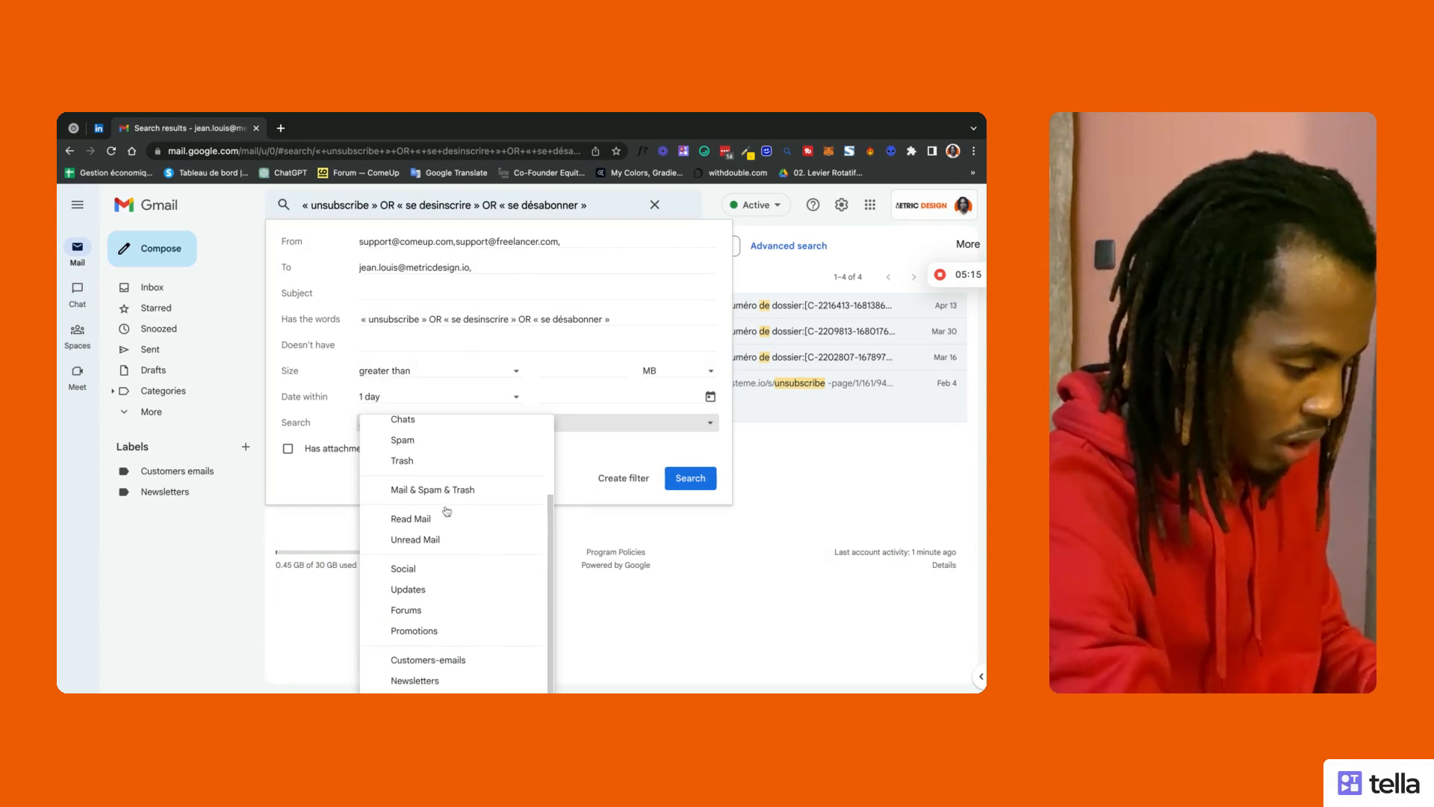
{"action": "scroll", "coordinate": [447, 511], "scroll_direction": "up", "scroll_amount": 3}
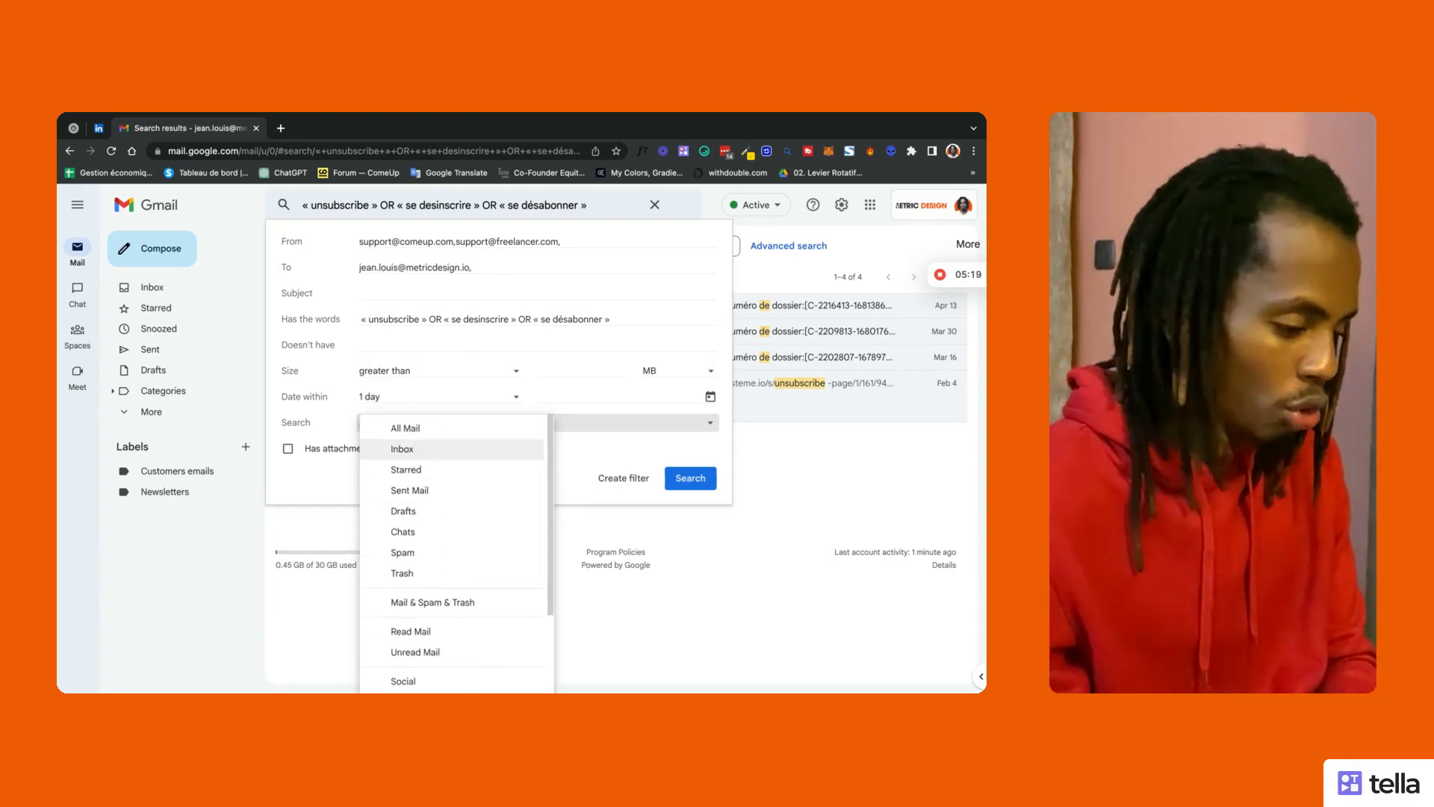
{"action": "scroll", "coordinate": [455, 600], "scroll_direction": "down", "scroll_amount": 2}
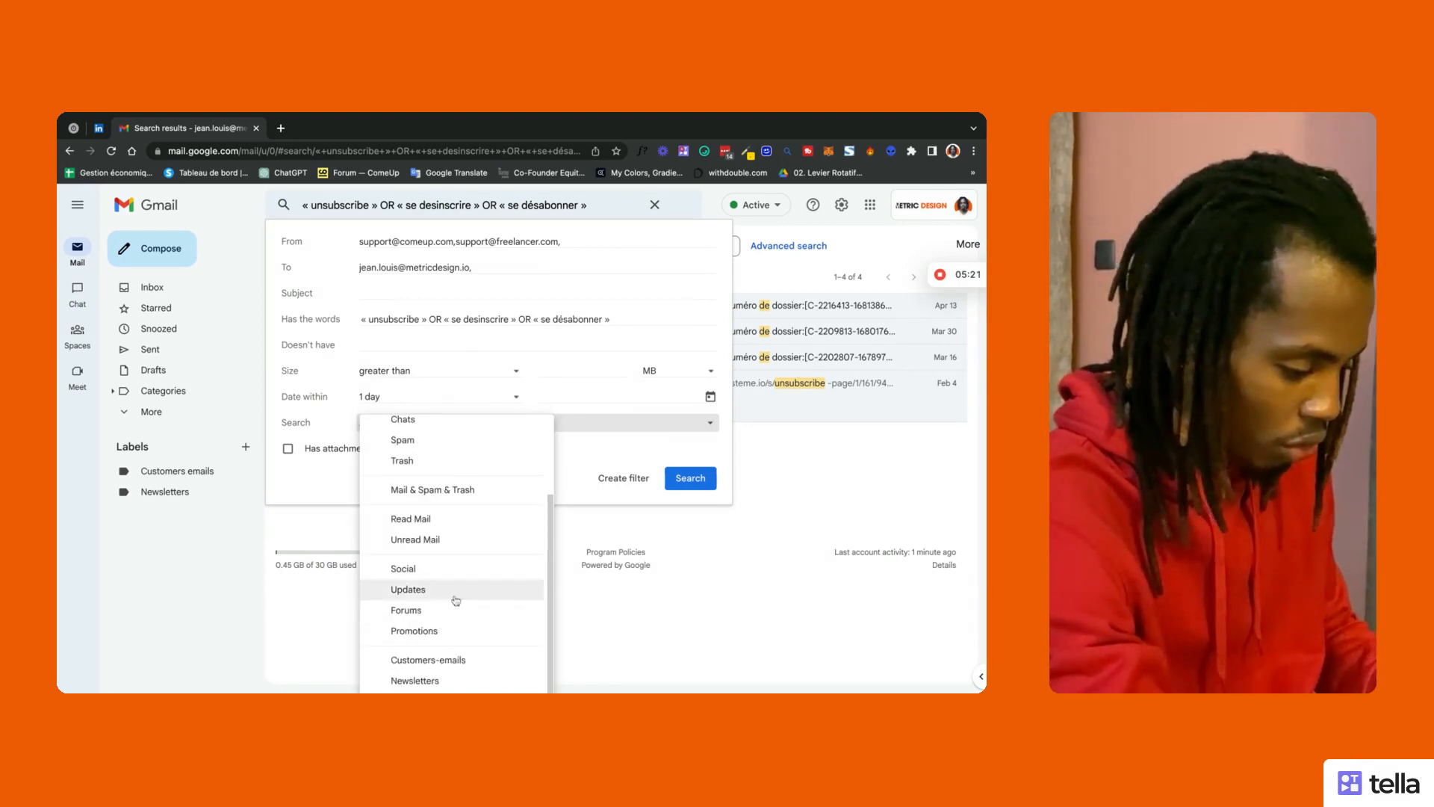
{"action": "left_click", "coordinate": [443, 678]}
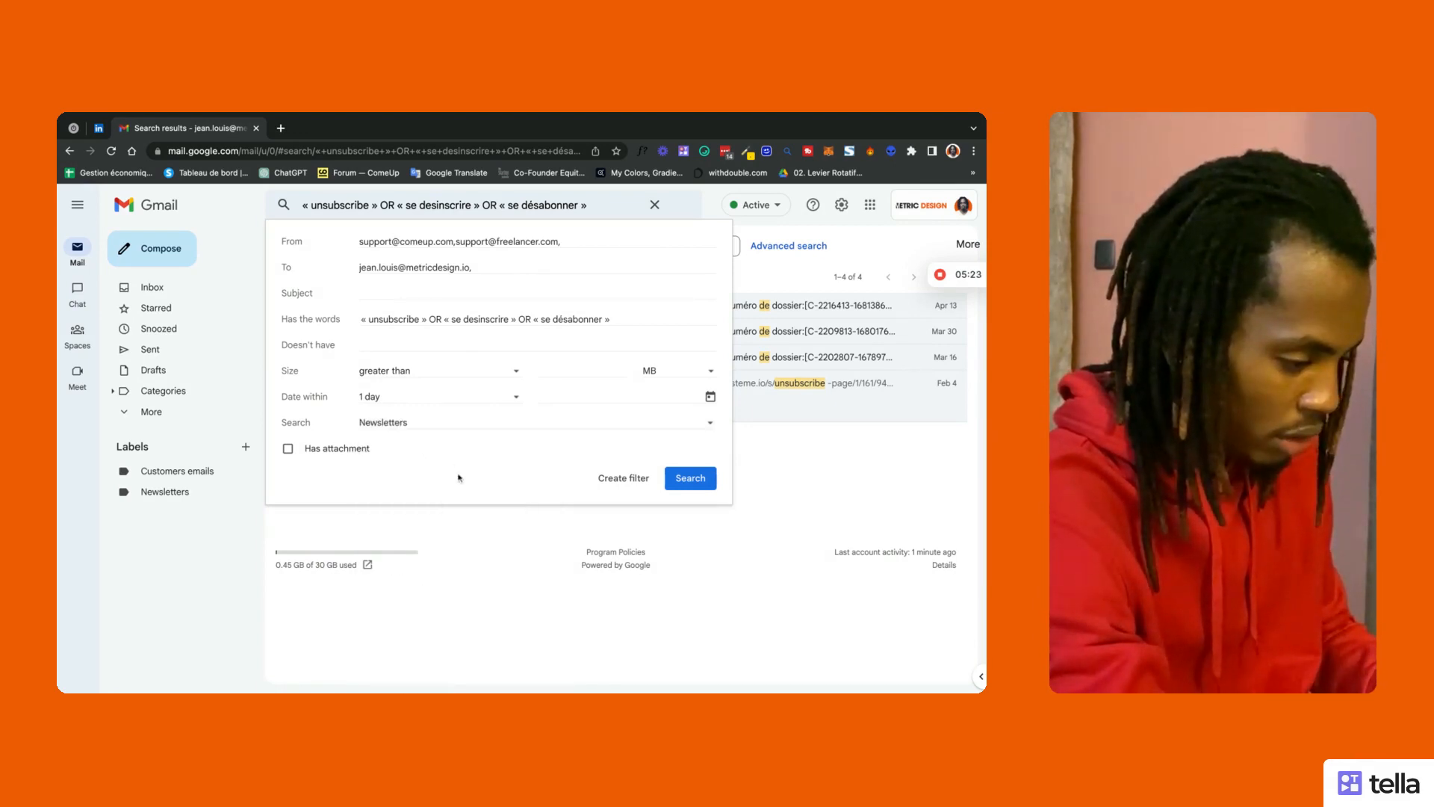
Step: Switch the search scope to All Mail and leave 'Has attachment' unticked
{"action": "left_click", "coordinate": [454, 421]}
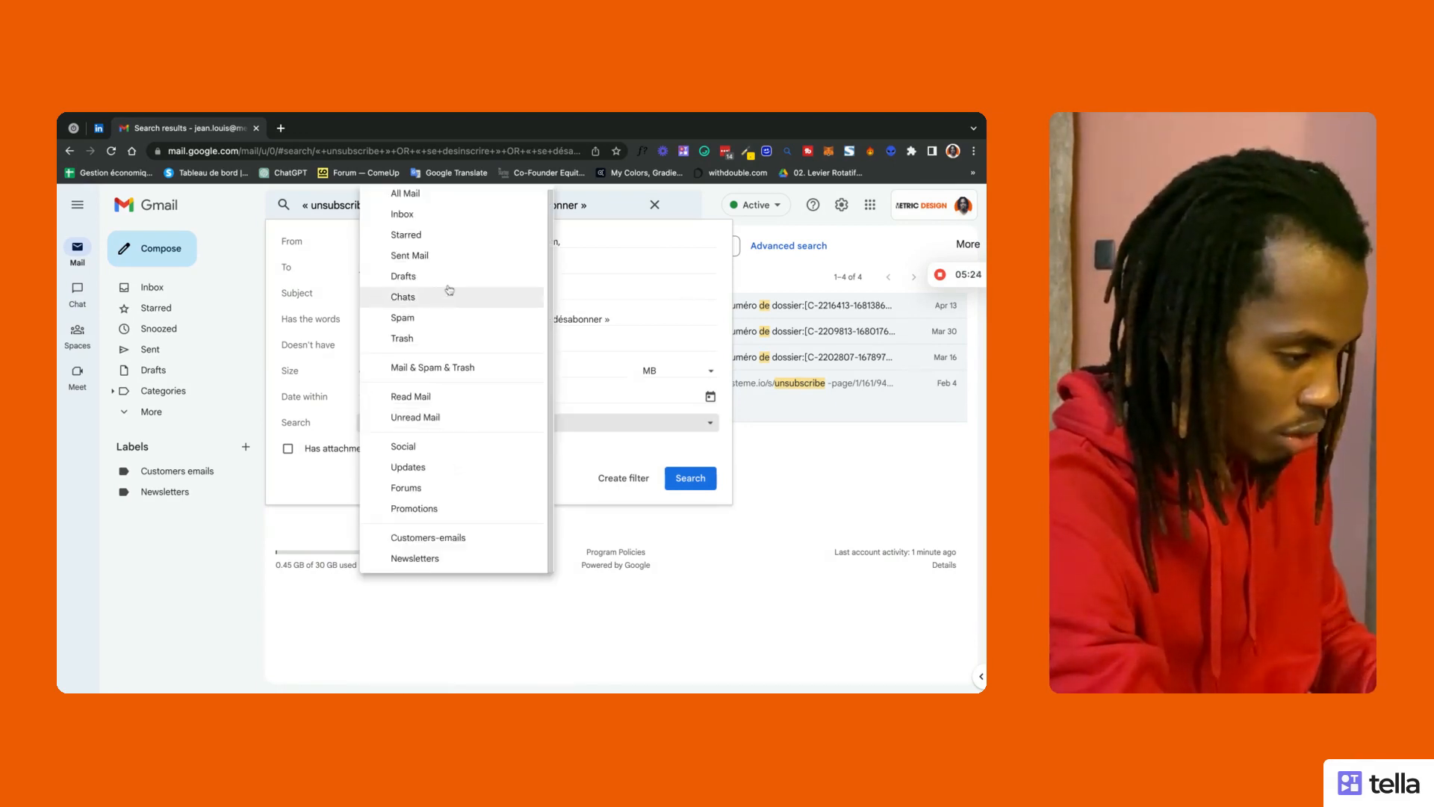
{"action": "left_click", "coordinate": [447, 198]}
{"action": "left_click", "coordinate": [456, 420]}
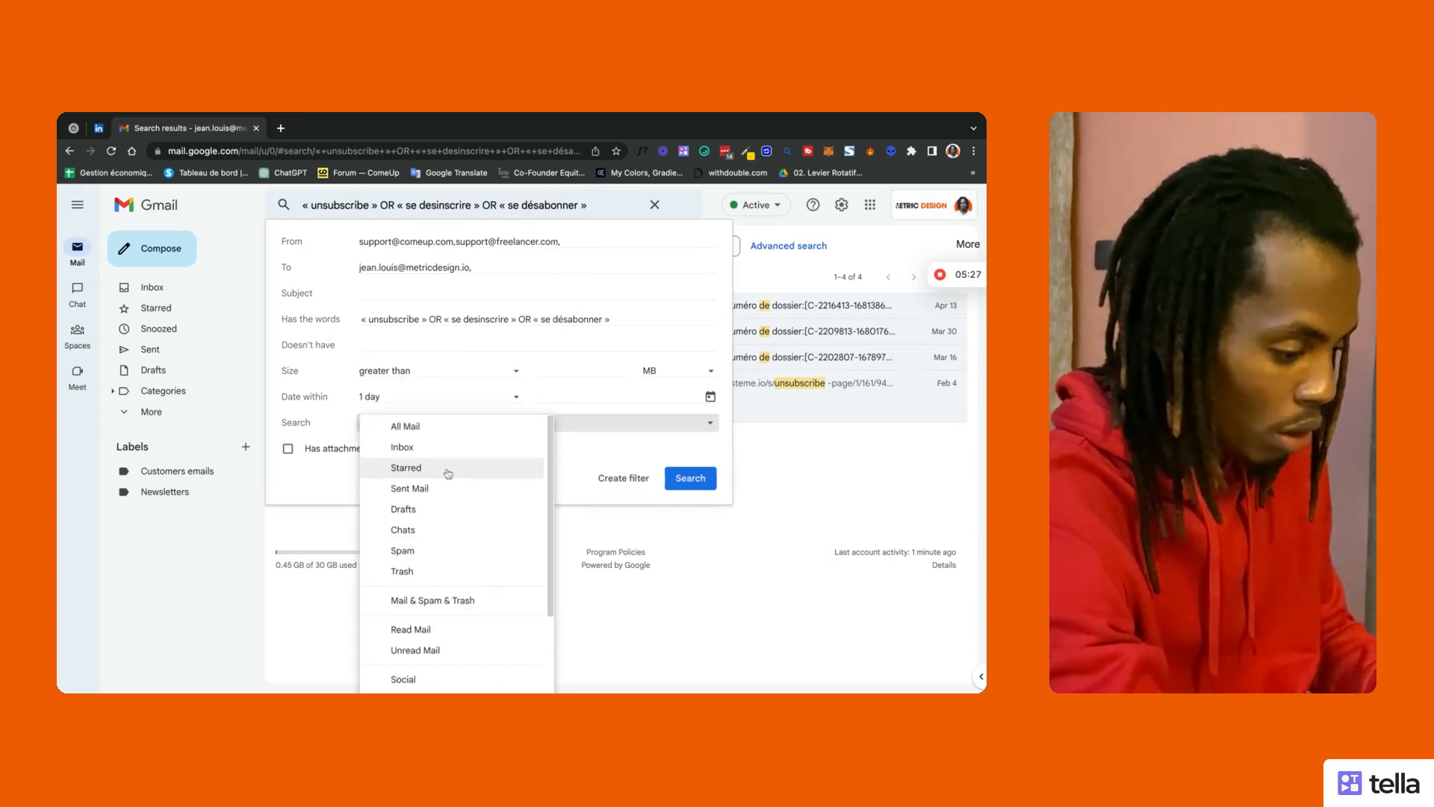
{"action": "left_click", "coordinate": [447, 451]}
{"action": "left_click", "coordinate": [451, 423]}
{"action": "left_click", "coordinate": [448, 405]}
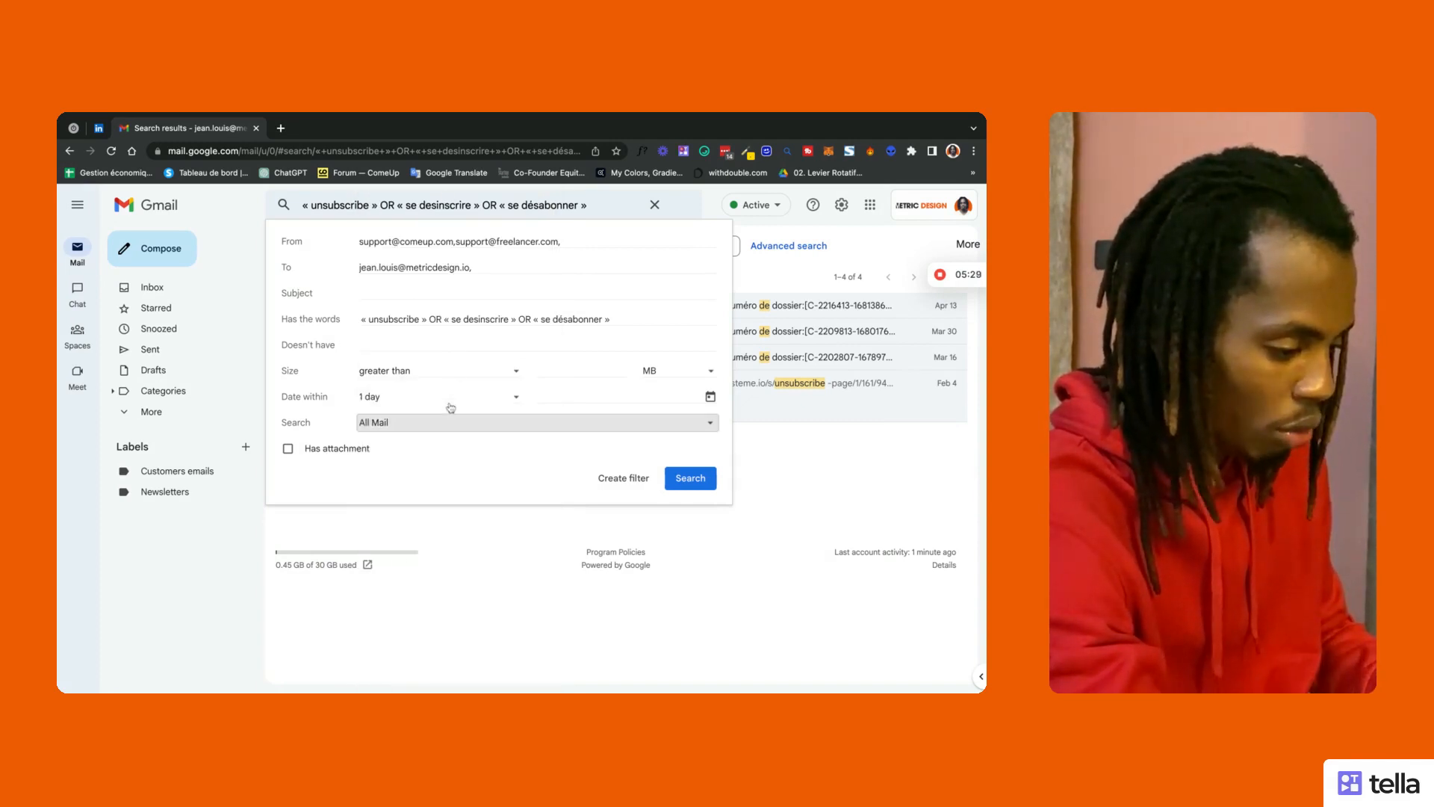
{"action": "left_click", "coordinate": [290, 449]}
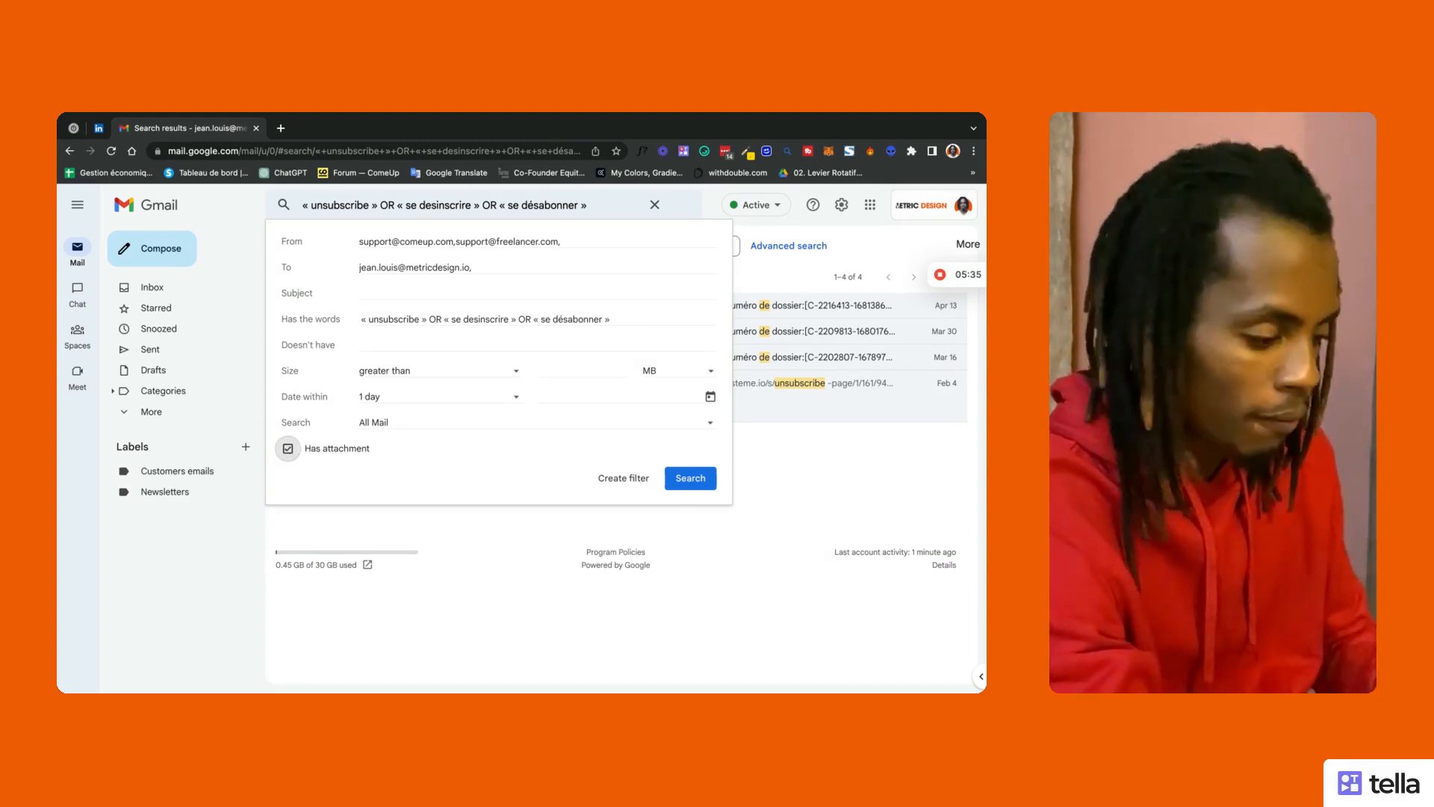
{"action": "left_click", "coordinate": [289, 449]}
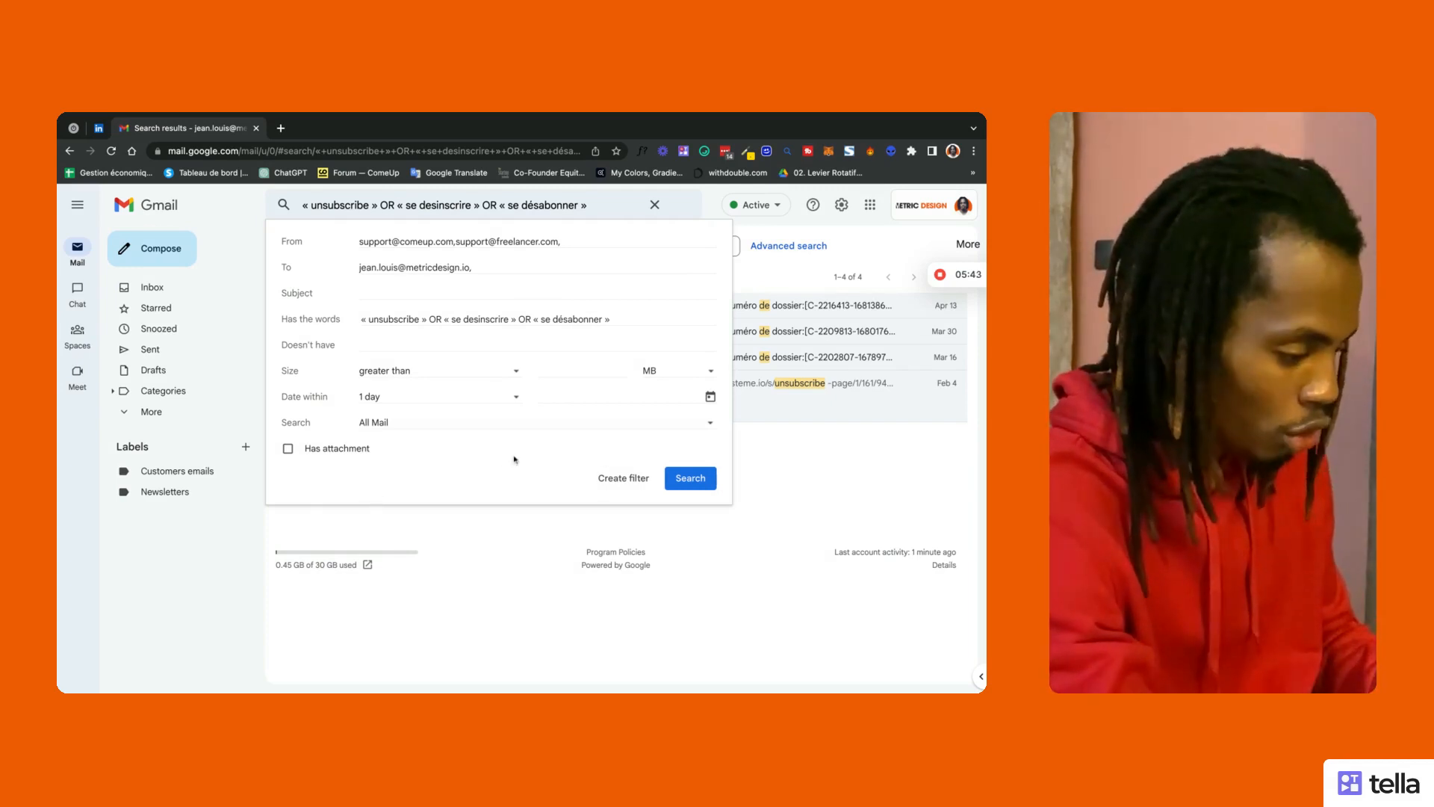
Step: Create a filter from these criteria with 'Never send it to Spam' and 'Always mark it as important'
{"action": "left_click", "coordinate": [623, 482]}
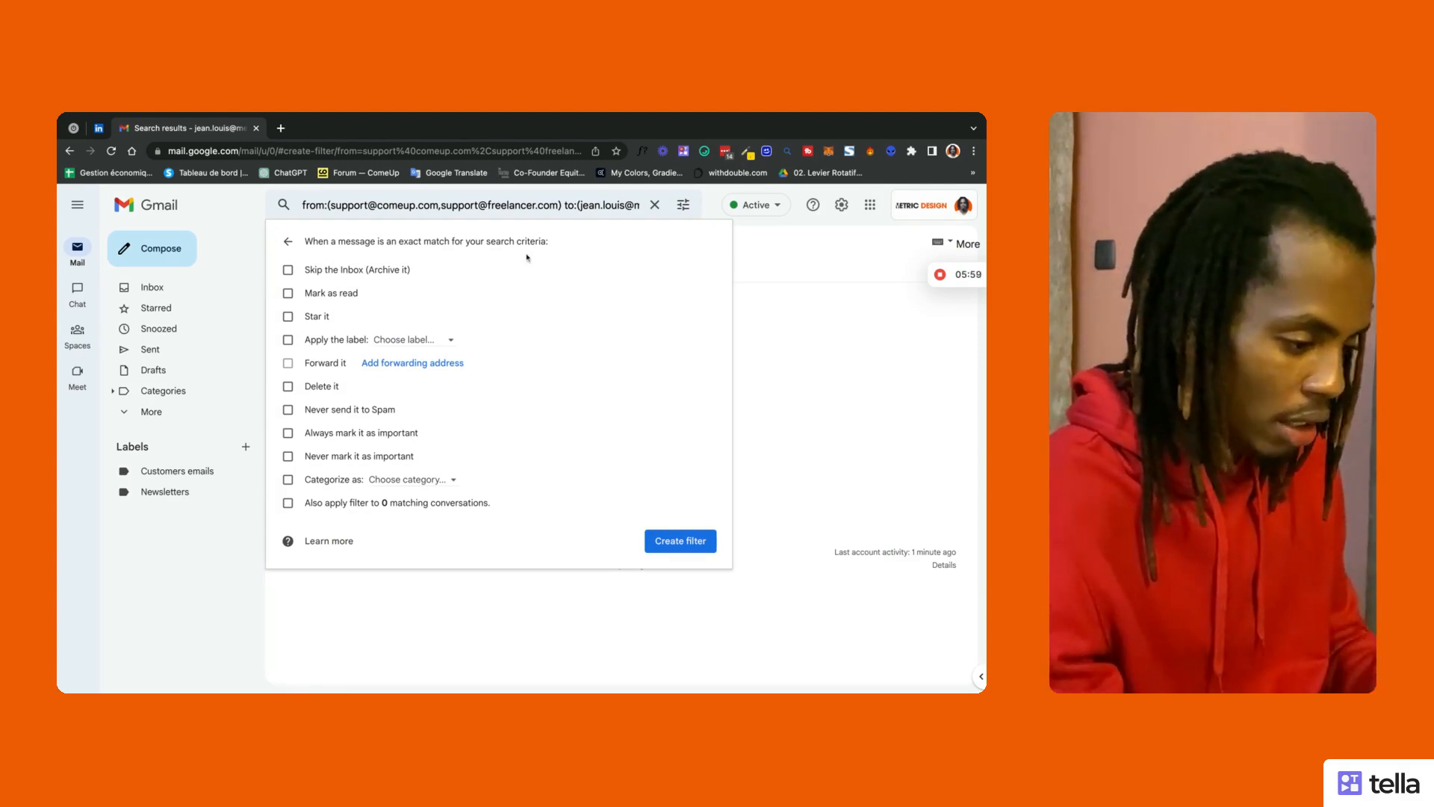
{"action": "left_click", "coordinate": [287, 410]}
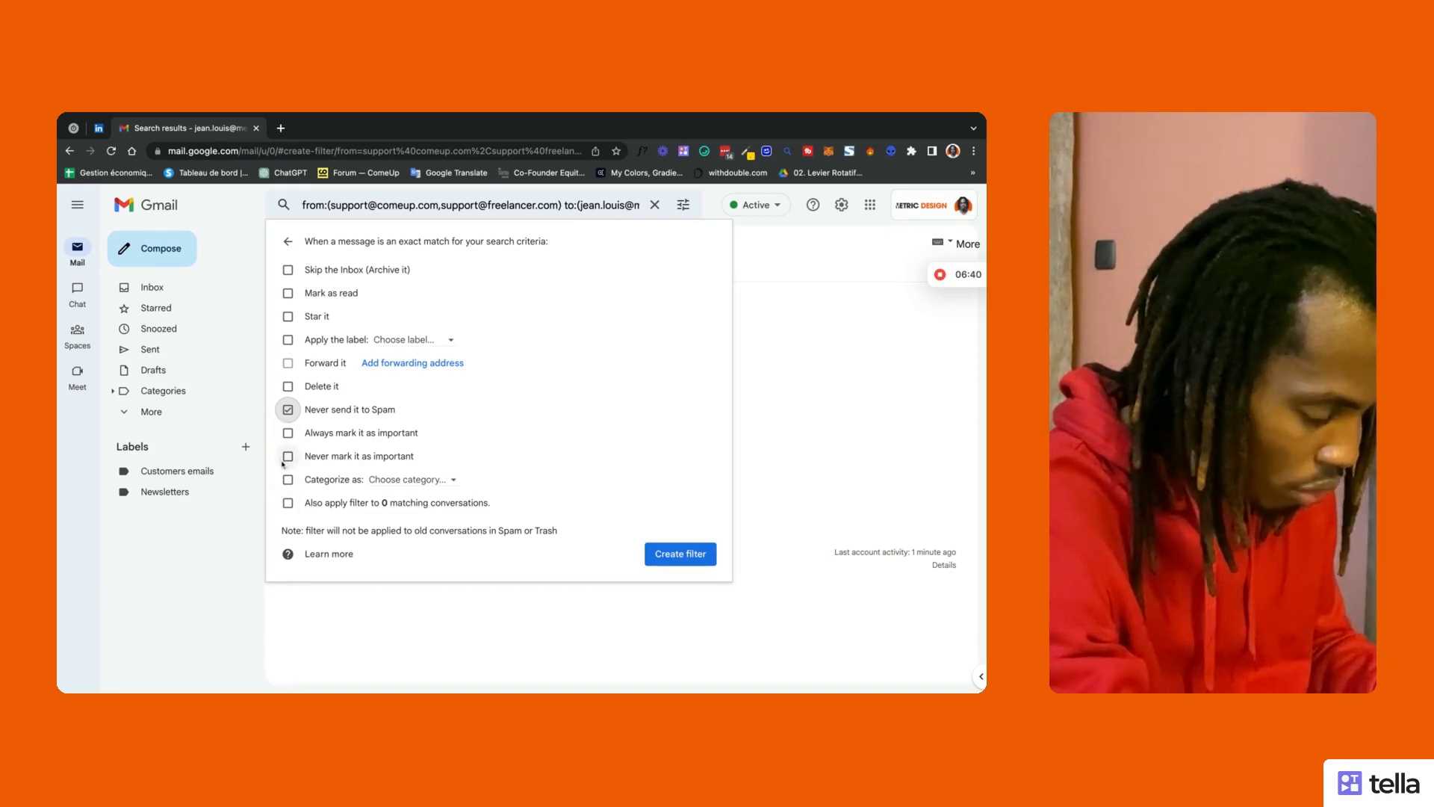
{"action": "left_click", "coordinate": [288, 433]}
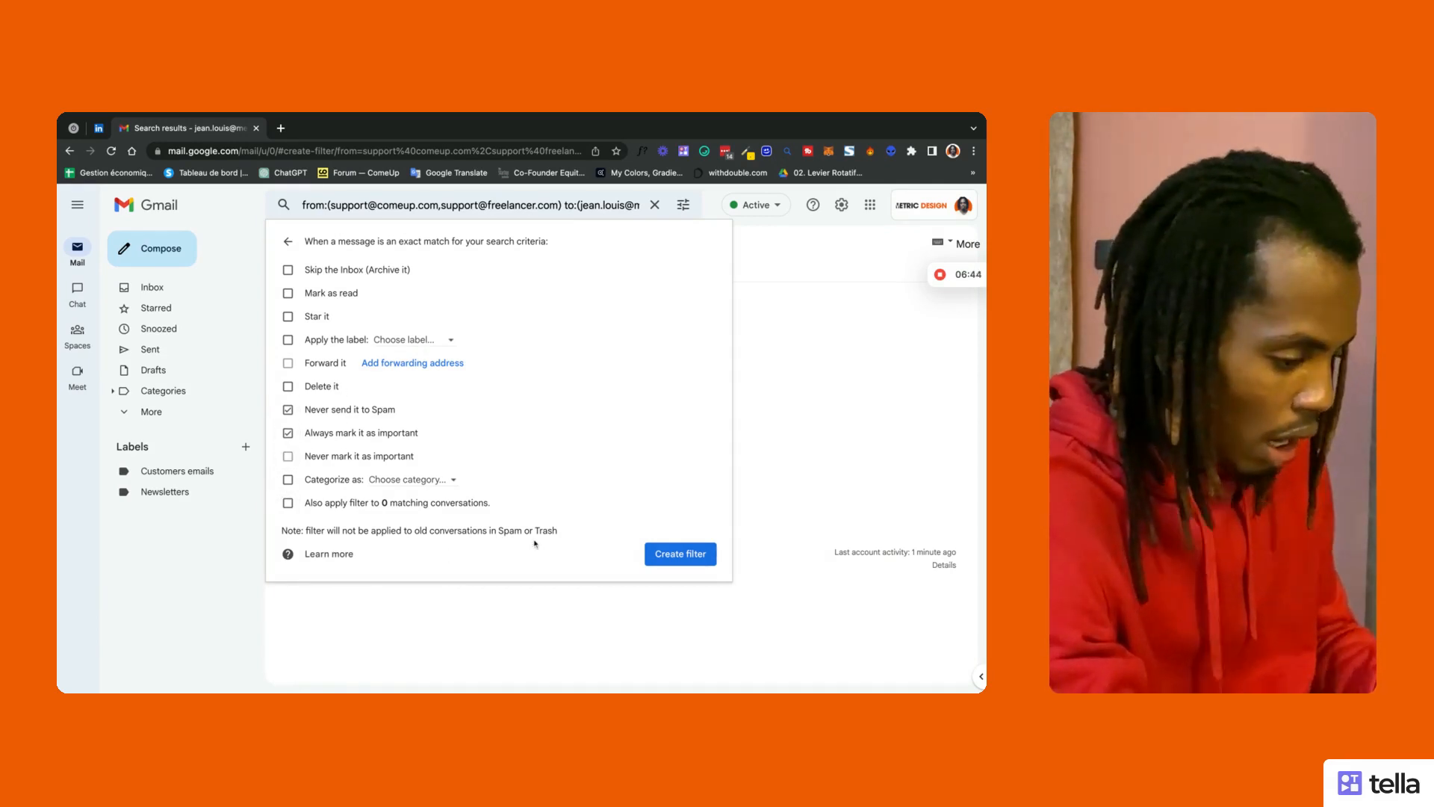
{"action": "left_click", "coordinate": [680, 555]}
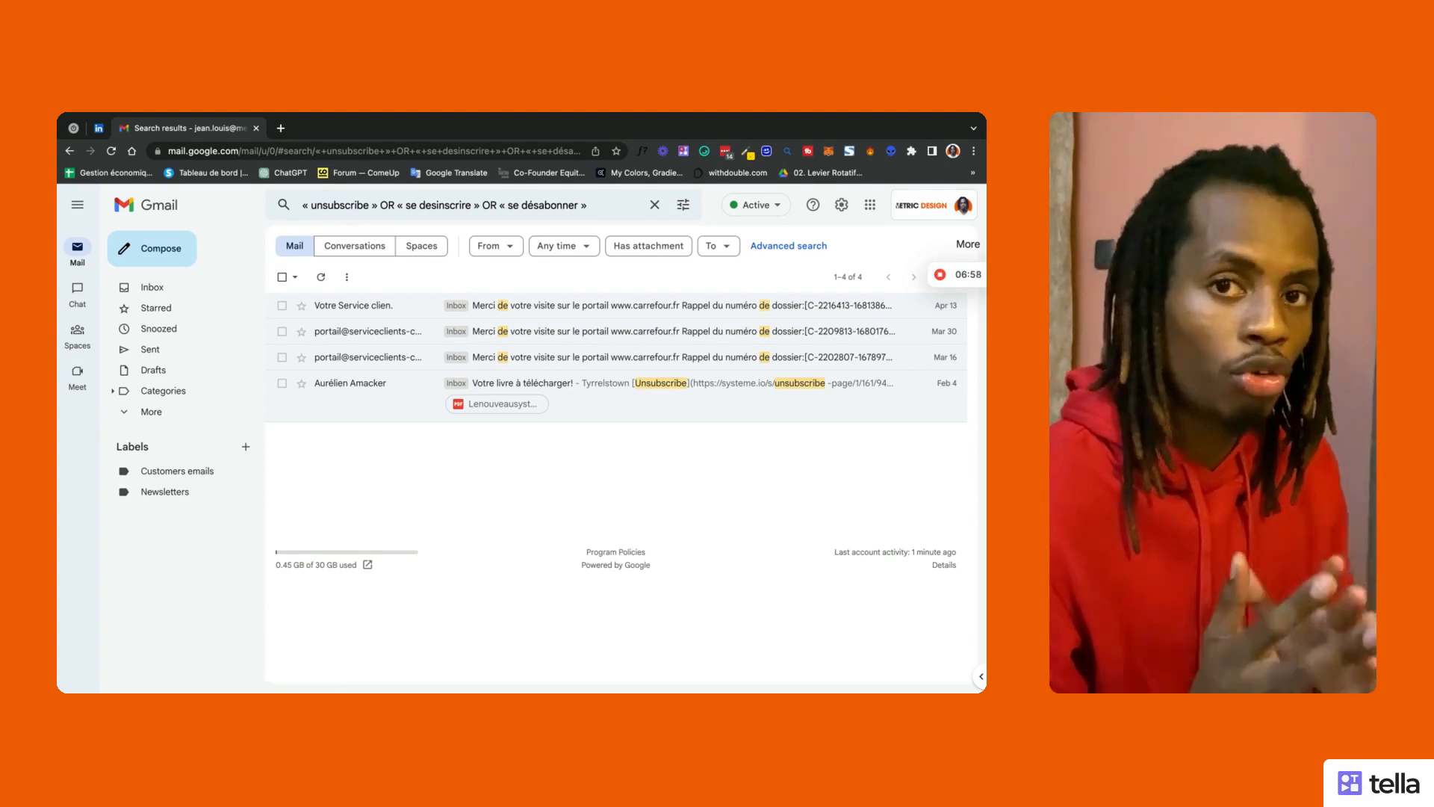
Step: Go to See all settings and the Filters and Blocked Addresses tab
{"action": "left_click", "coordinate": [841, 205]}
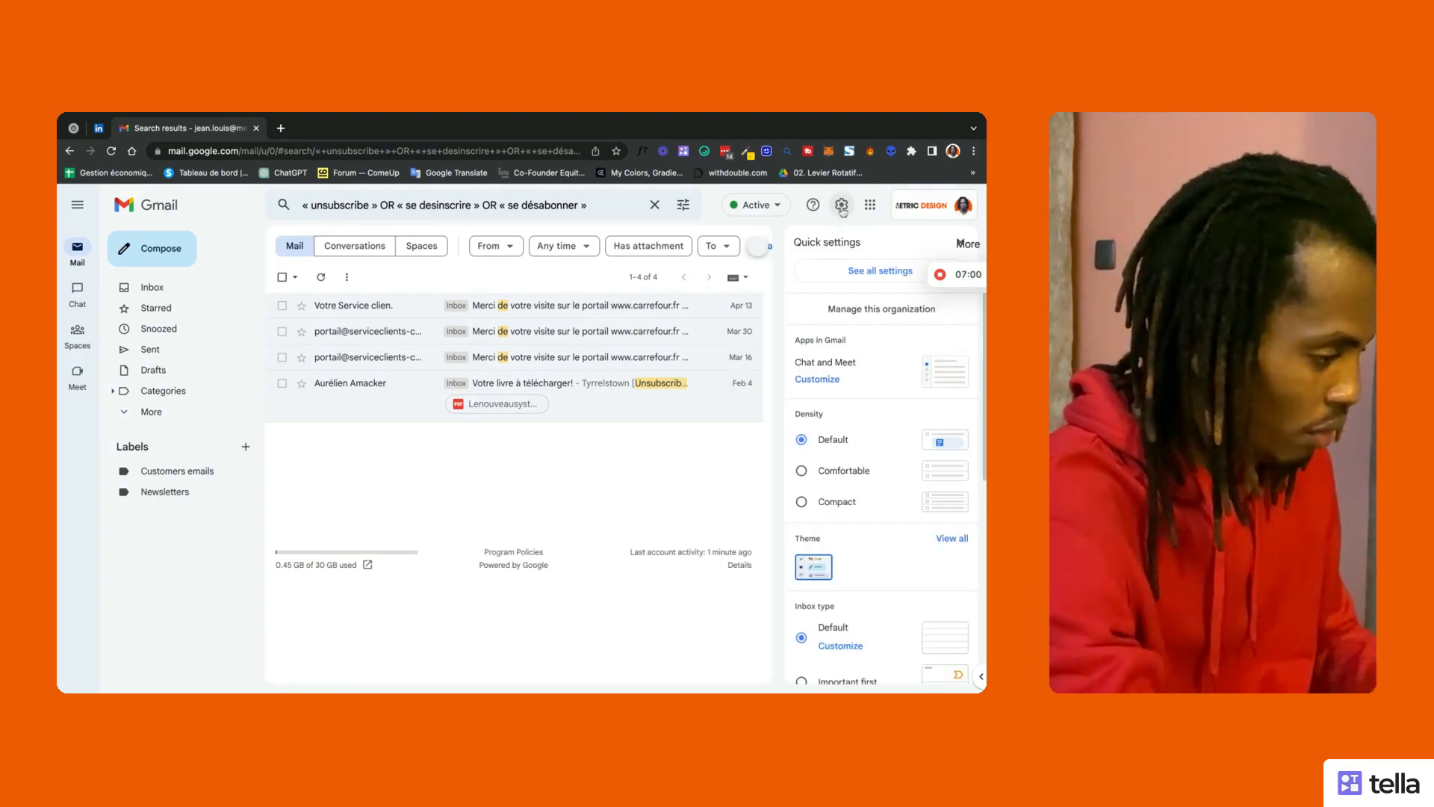
{"action": "left_click", "coordinate": [856, 272]}
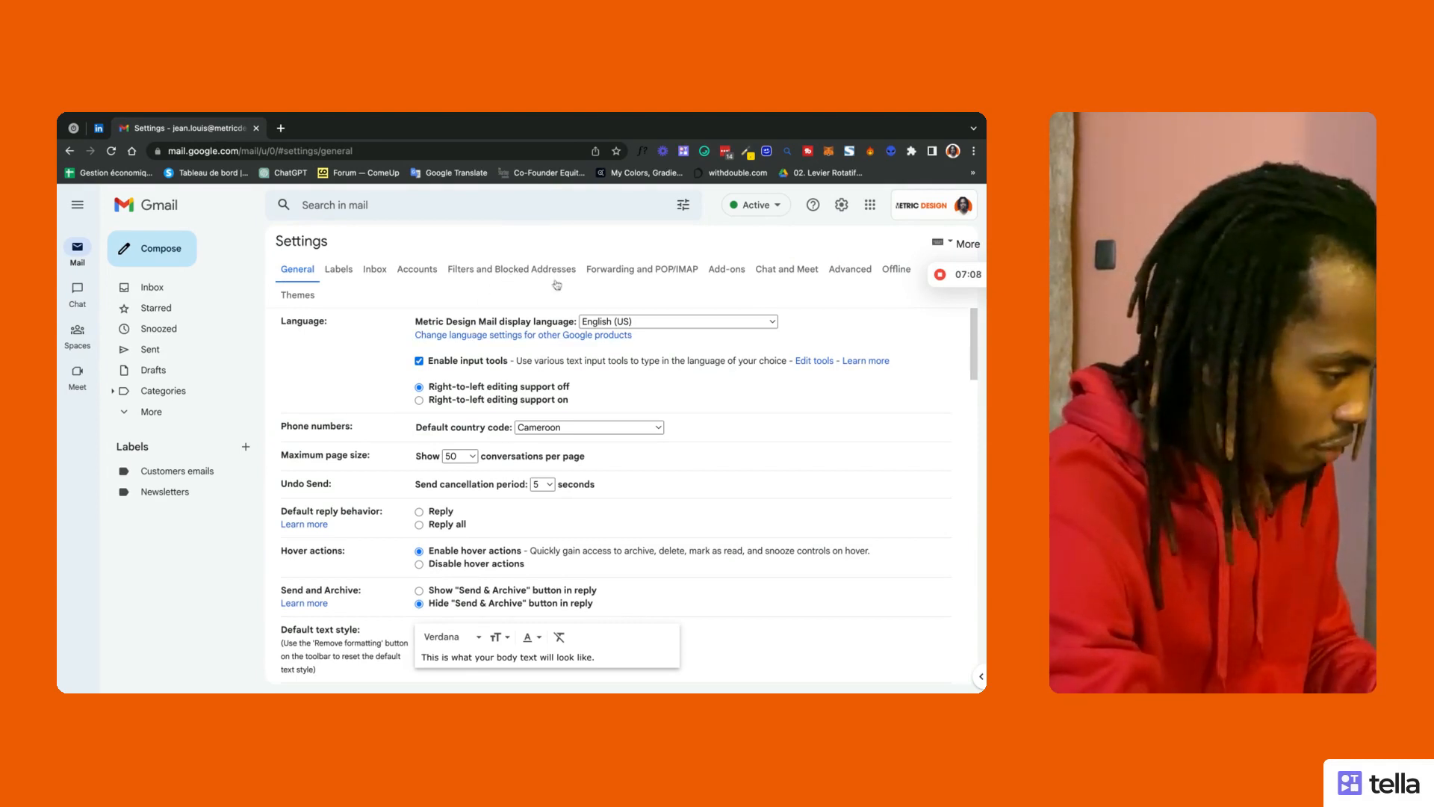
{"action": "left_click", "coordinate": [637, 271]}
{"action": "left_click", "coordinate": [491, 271]}
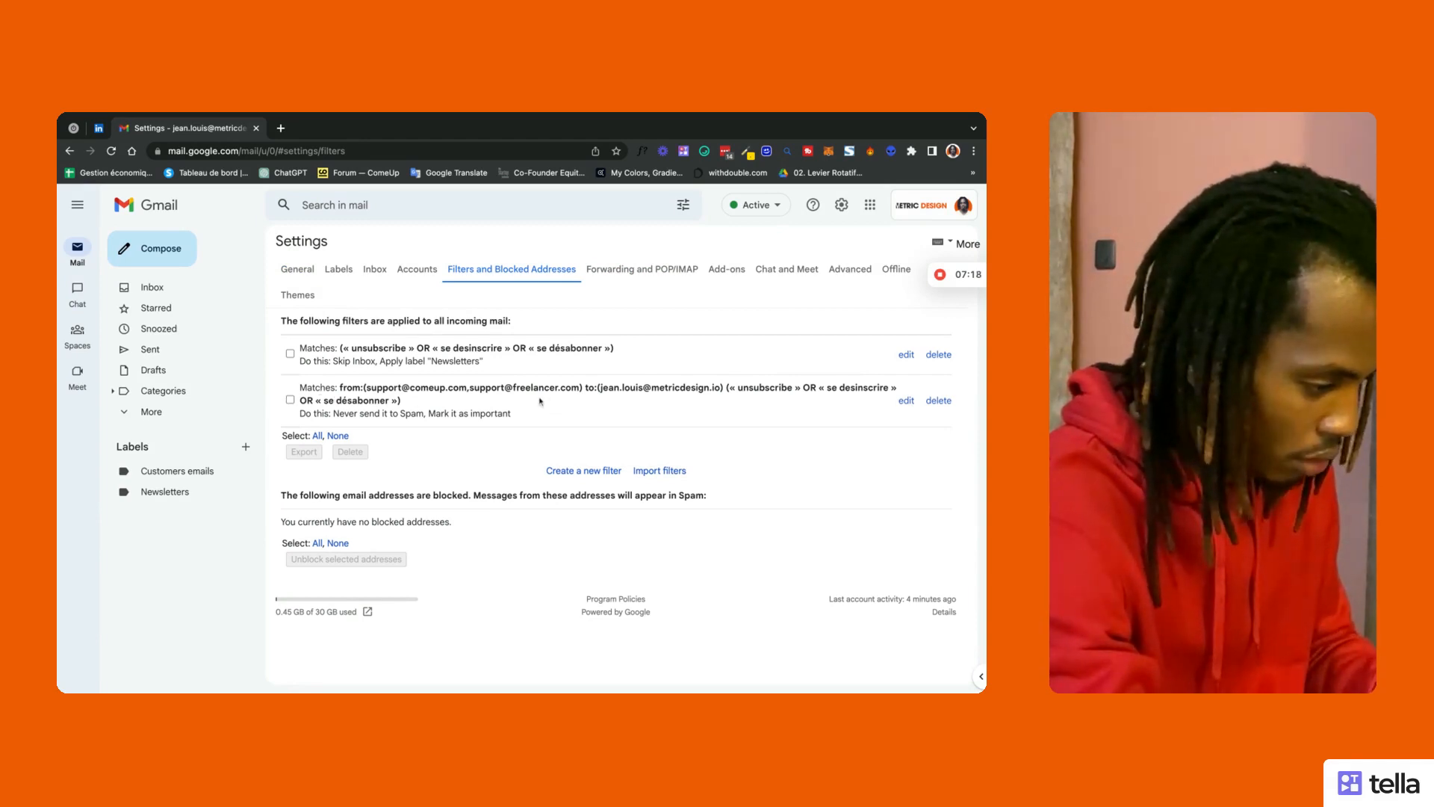
Step: Delete the older keyword-only filter and confirm with OK
{"action": "left_click", "coordinate": [939, 354]}
{"action": "left_click", "coordinate": [641, 465]}
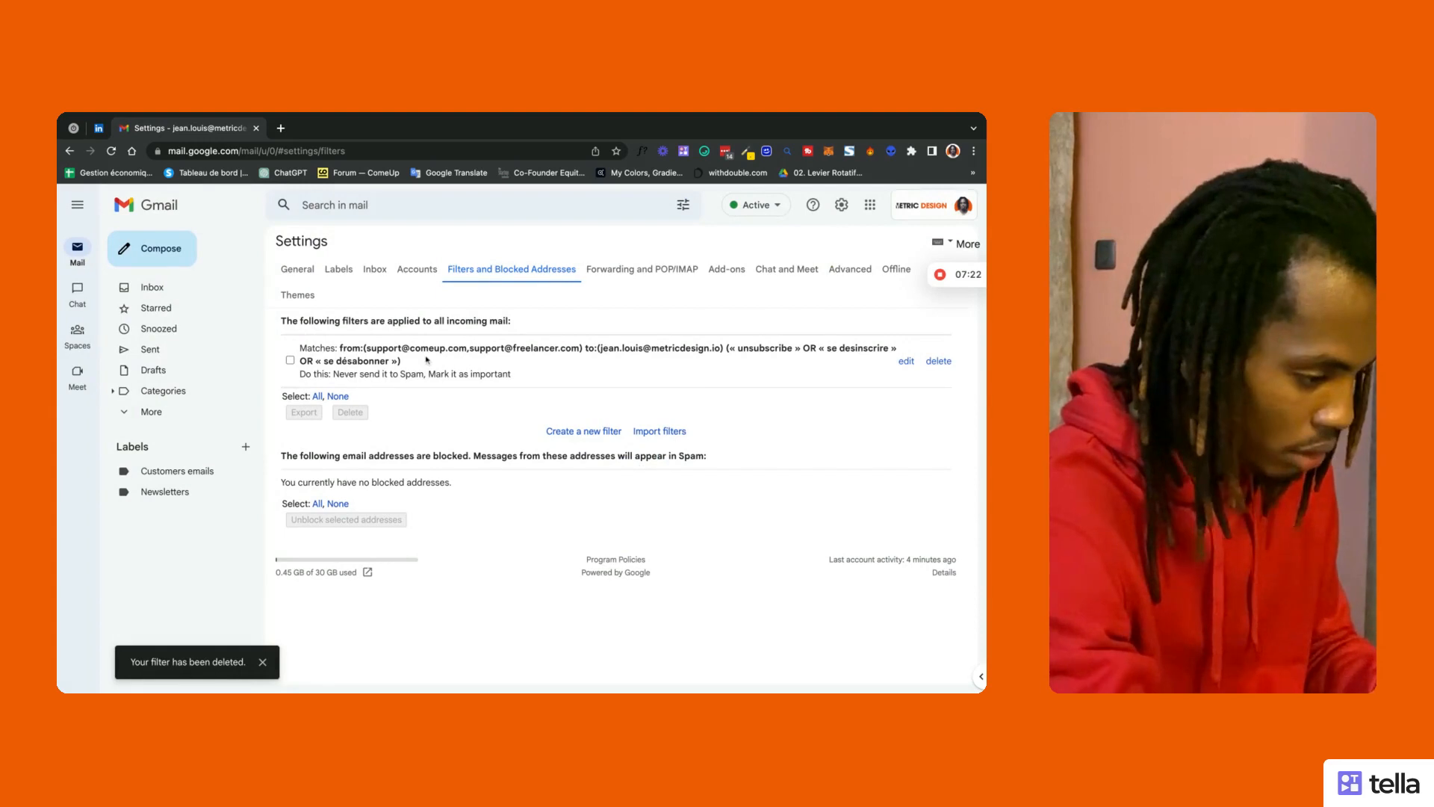
{"action": "mouse_move", "coordinate": [301, 348]}
{"action": "left_mouse_down"}
{"action": "mouse_move", "coordinate": [401, 362]}
{"action": "mouse_move", "coordinate": [300, 346]}
{"action": "left_mouse_up"}
{"action": "left_click", "coordinate": [432, 364]}
{"action": "left_click", "coordinate": [301, 347]}
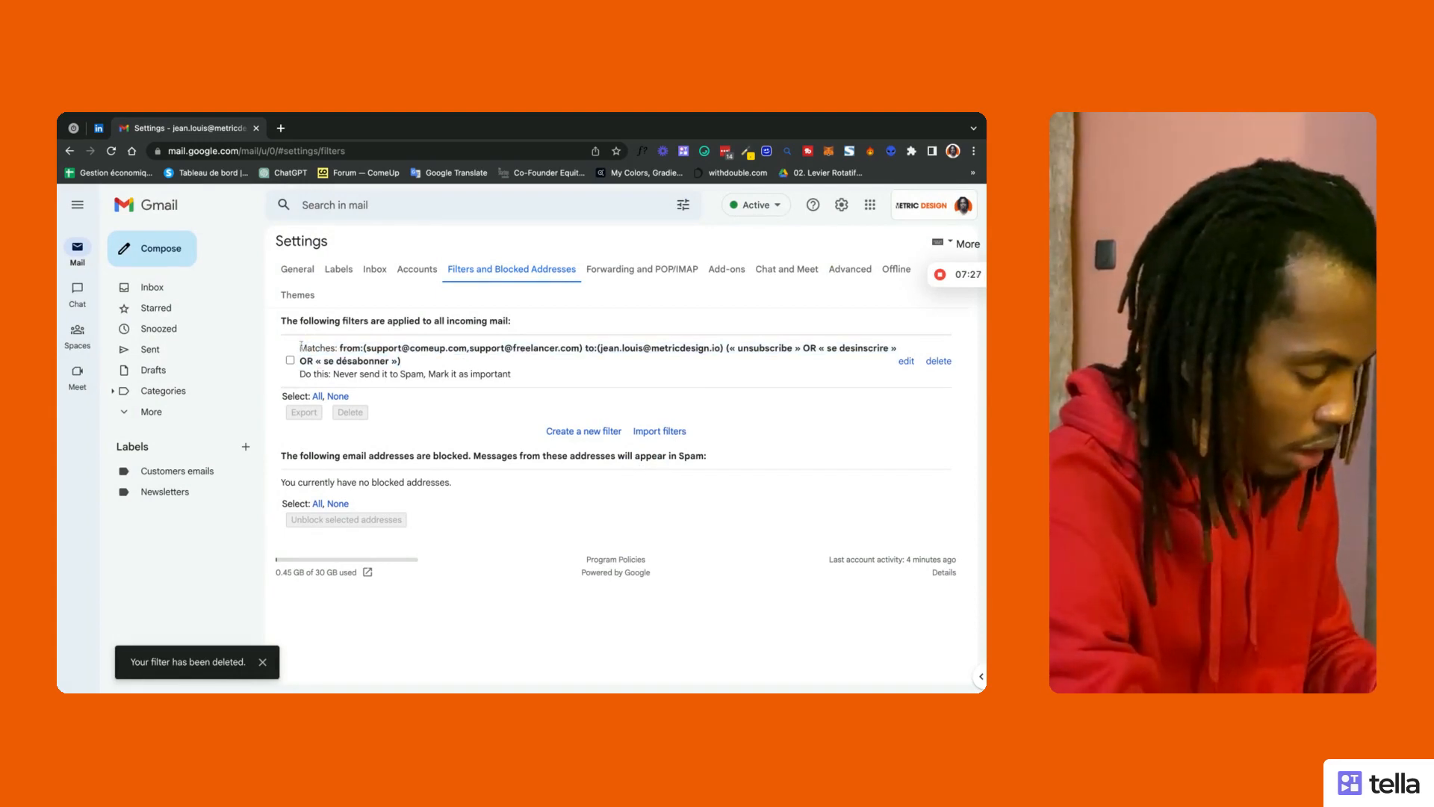
Step: Open the remaining sender filter for editing from the Filters settings list
{"action": "left_click", "coordinate": [906, 362]}
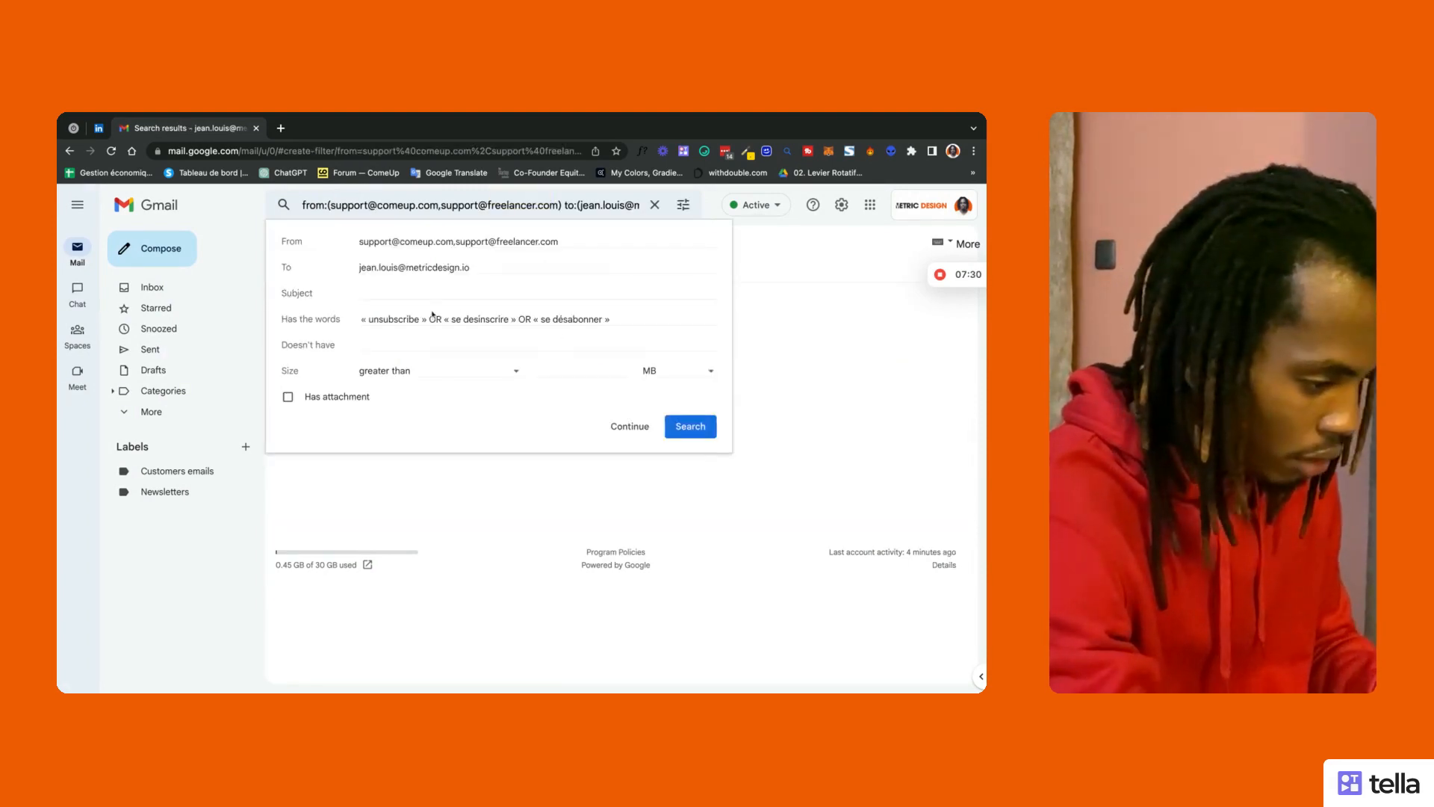
{"action": "left_click", "coordinate": [631, 426]}
{"action": "left_click", "coordinate": [841, 204]}
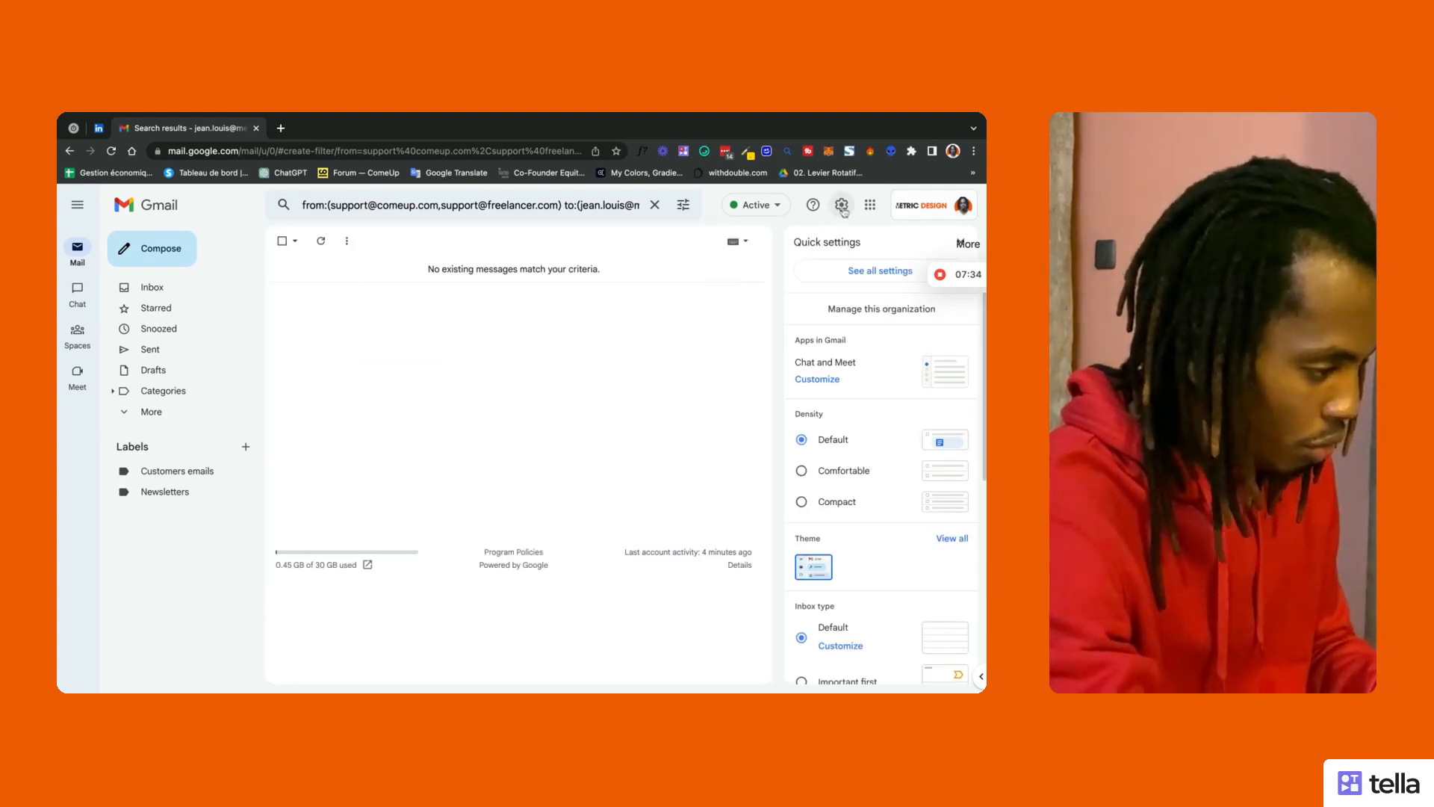
{"action": "left_click", "coordinate": [876, 285]}
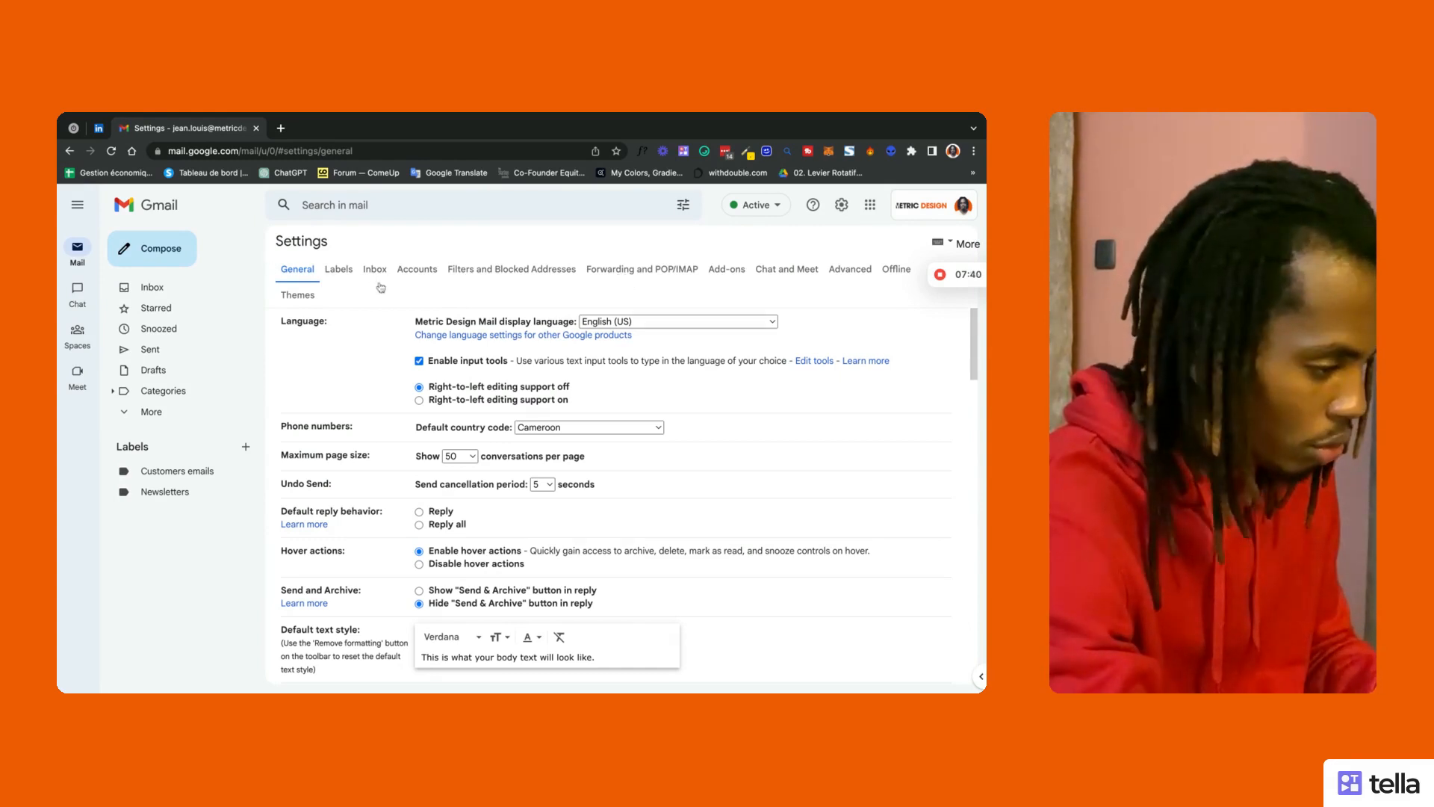
{"action": "left_click", "coordinate": [515, 272]}
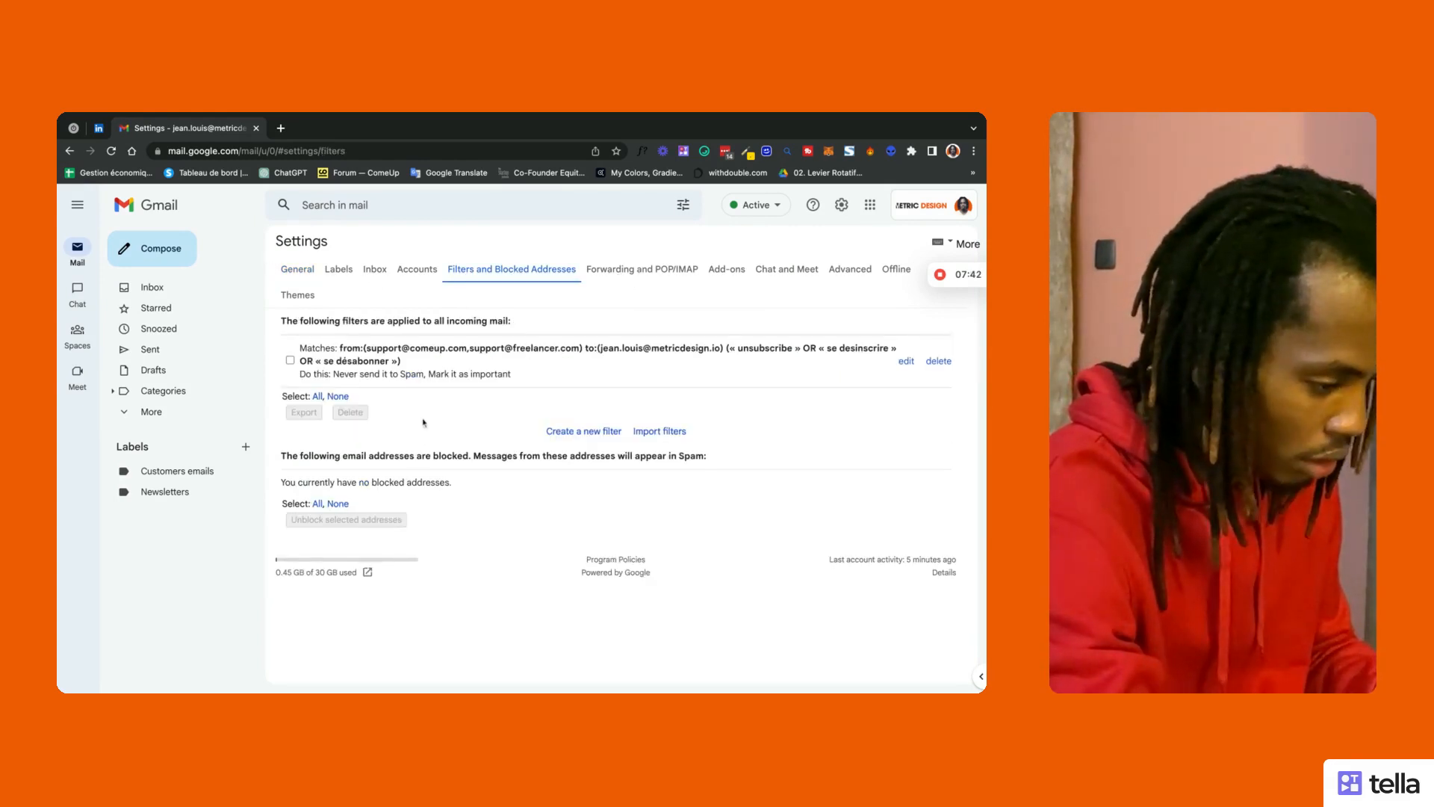
{"action": "left_click", "coordinate": [906, 361]}
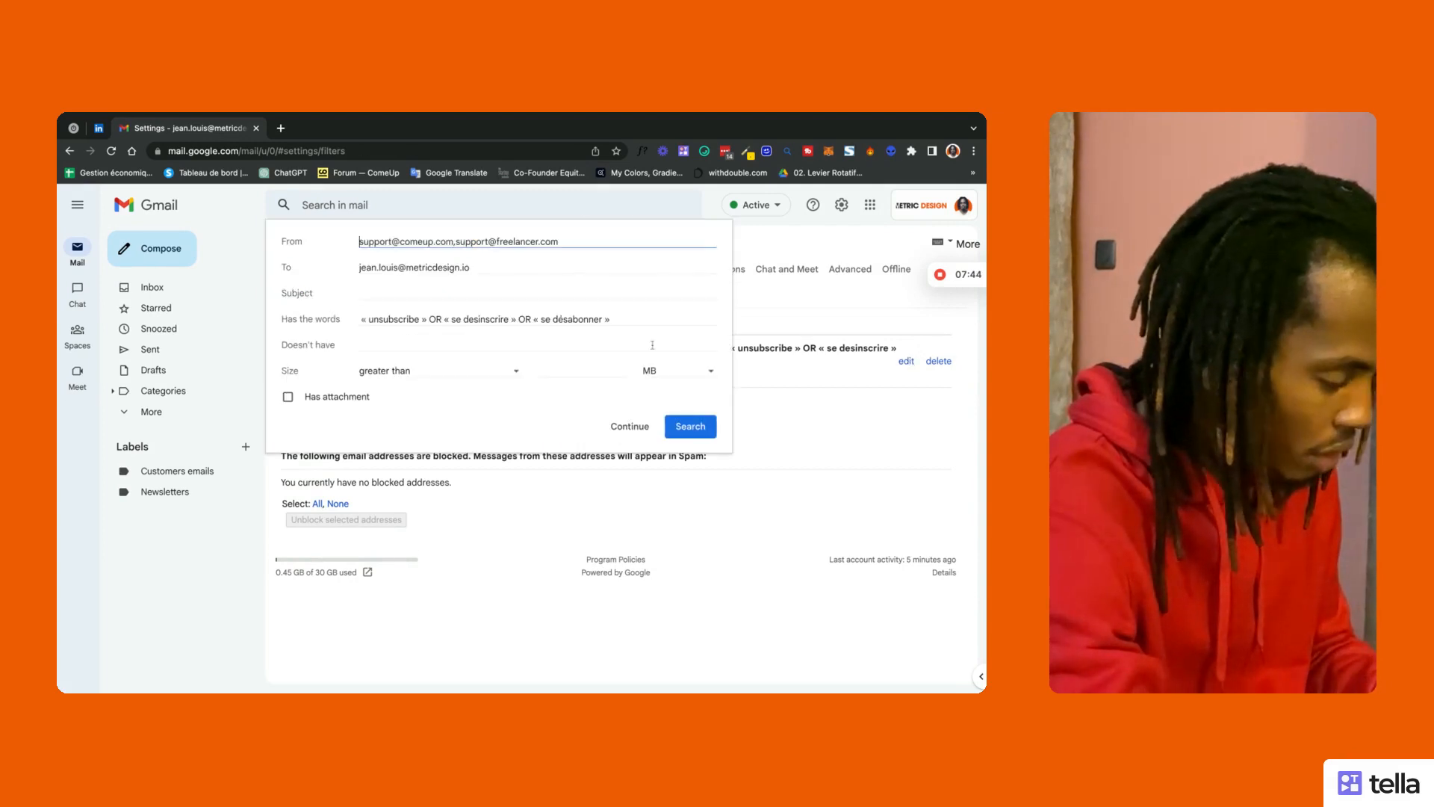
Step: Swap the filter's never-Spam and mark-important actions for 'Mark as read' and label Newsletters, then update it
{"action": "left_click", "coordinate": [626, 430]}
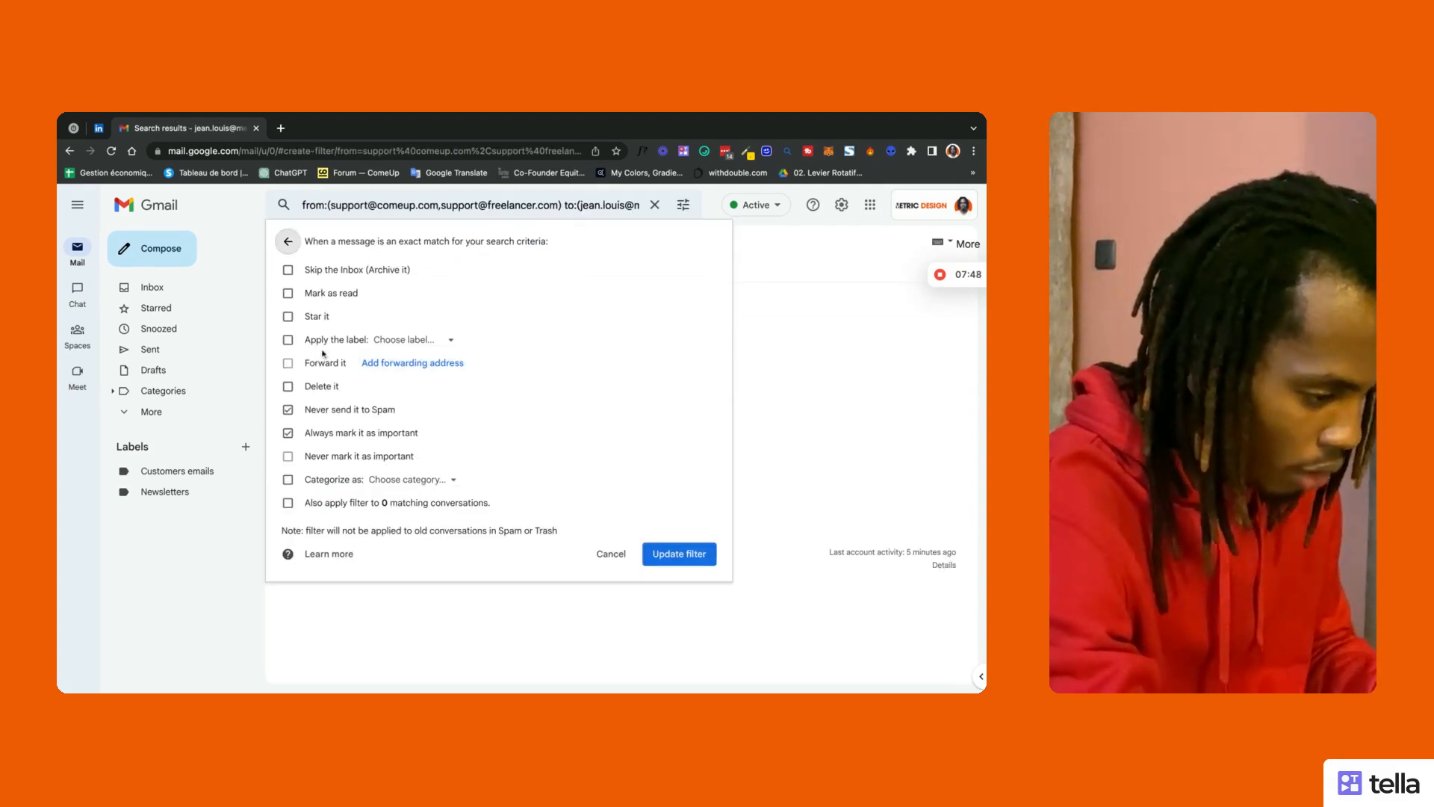
{"action": "left_click", "coordinate": [288, 410]}
{"action": "left_click", "coordinate": [288, 433]}
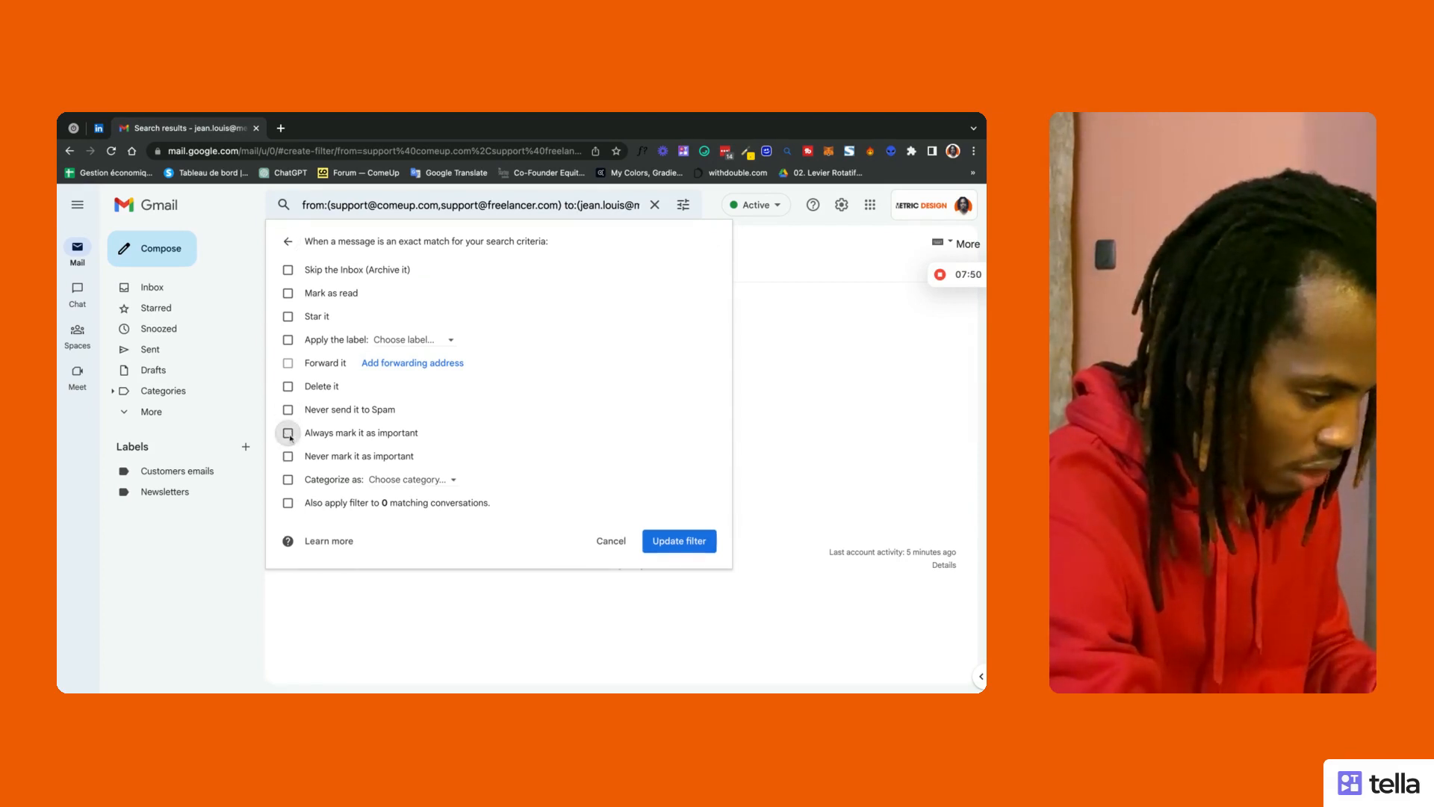
{"action": "left_click", "coordinate": [288, 294]}
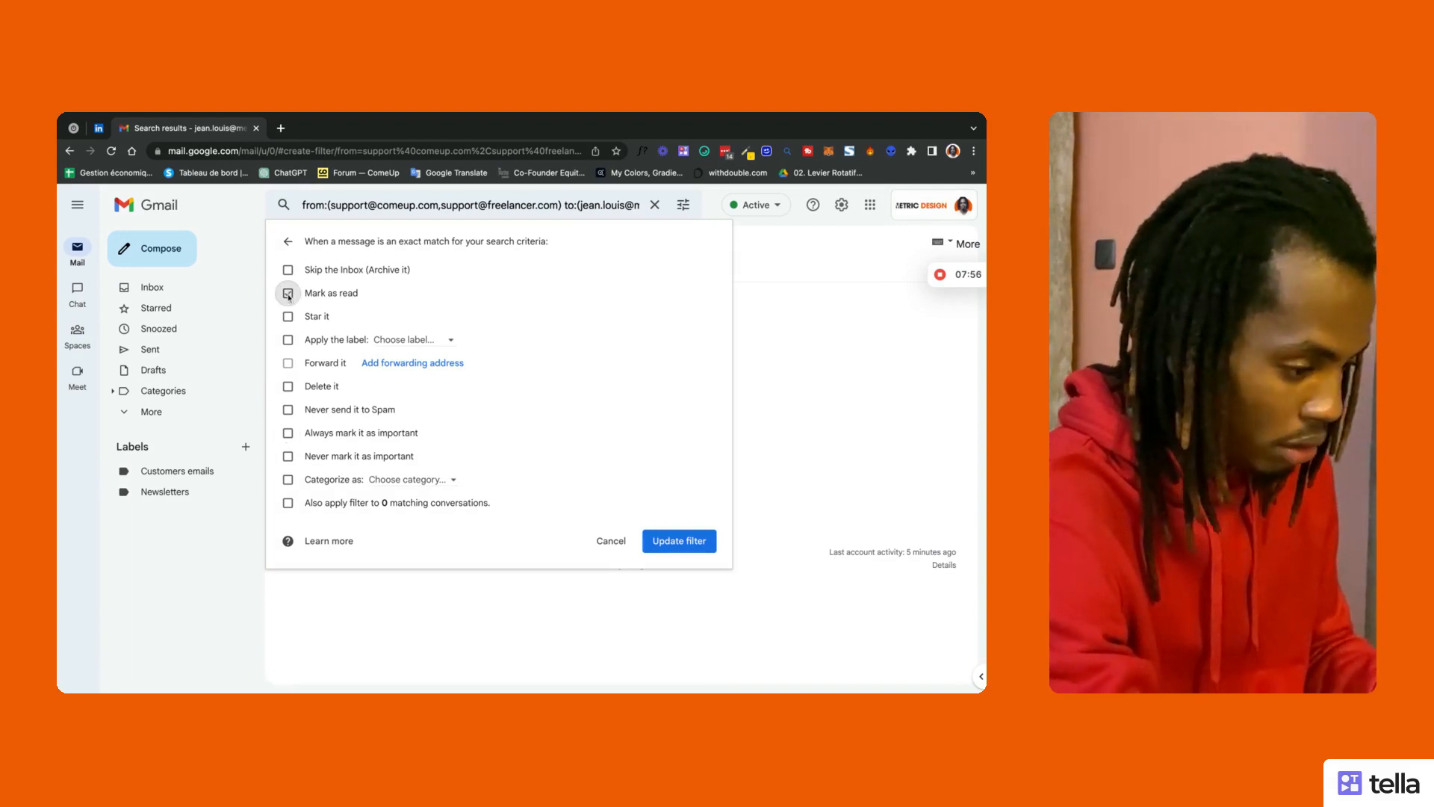
{"action": "left_click", "coordinate": [289, 345]}
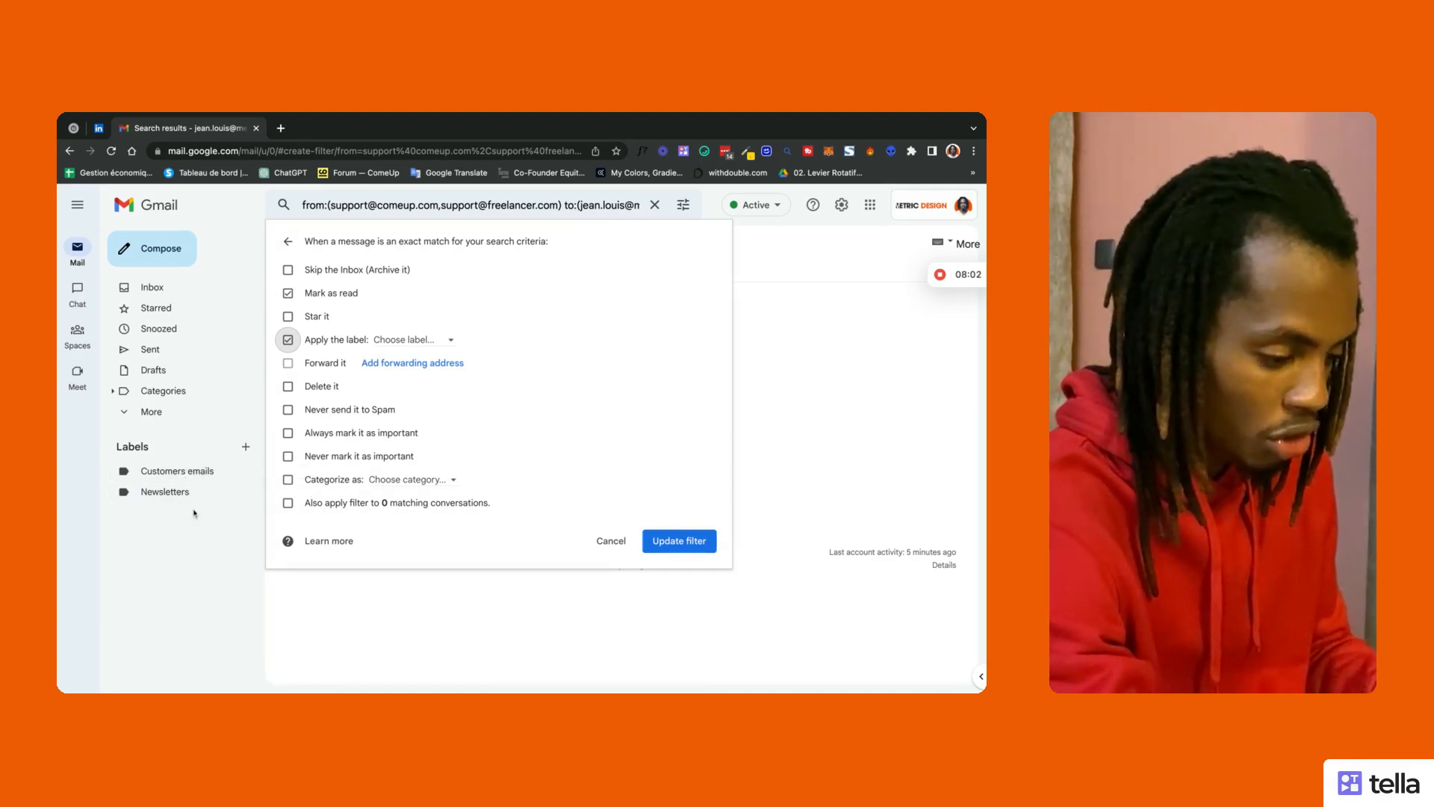
{"action": "left_click", "coordinate": [437, 339]}
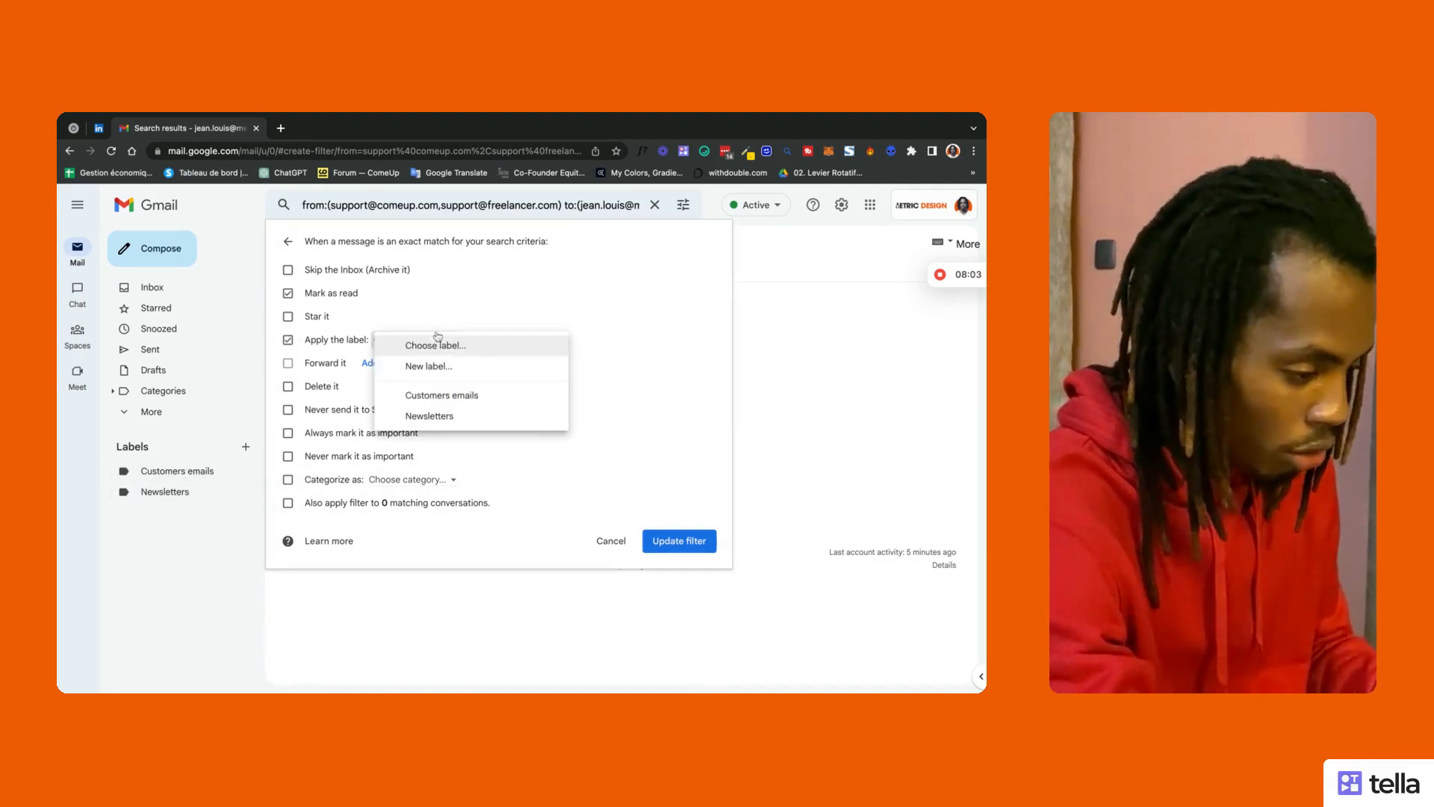
{"action": "left_click", "coordinate": [474, 395]}
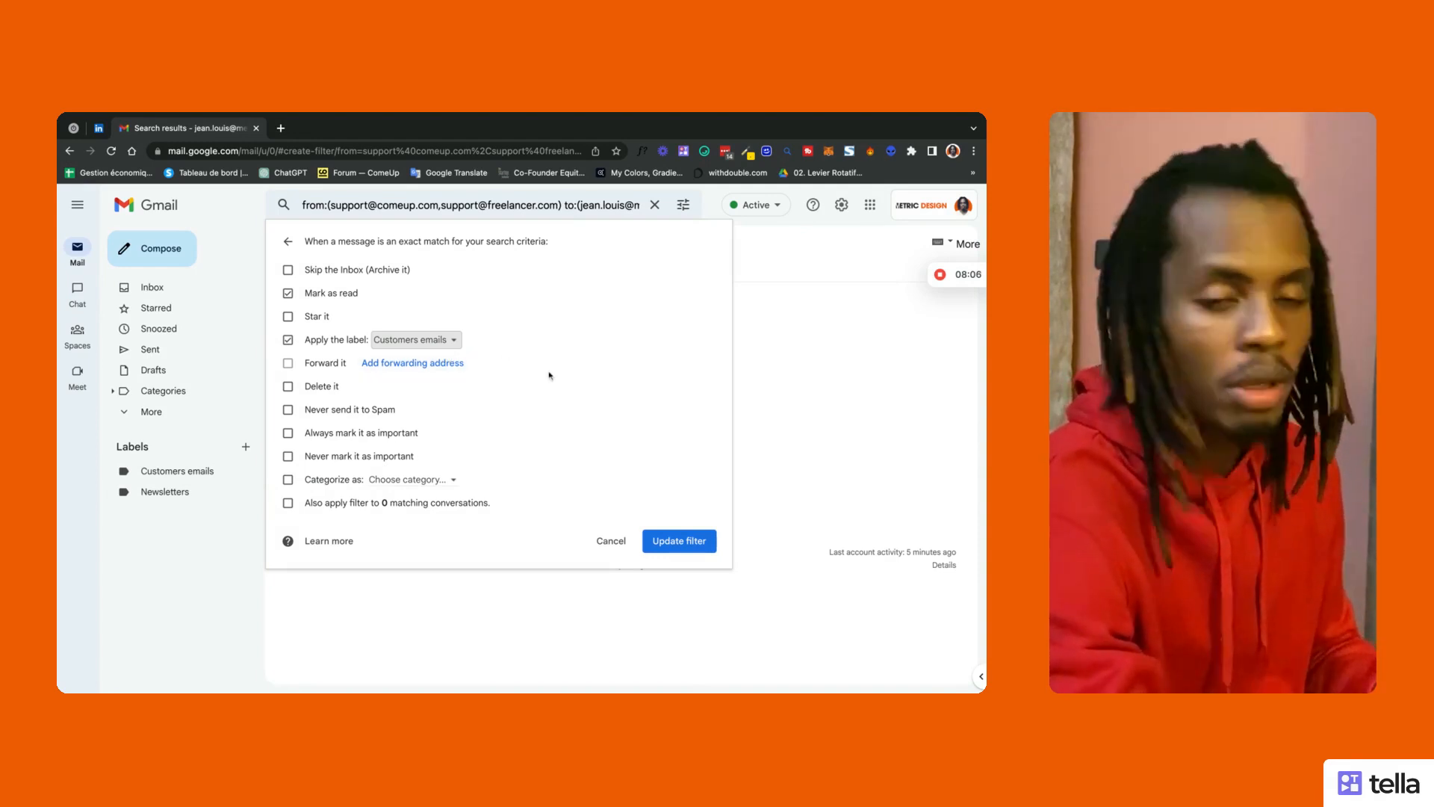
{"action": "left_click", "coordinate": [449, 340]}
{"action": "left_click", "coordinate": [445, 367]}
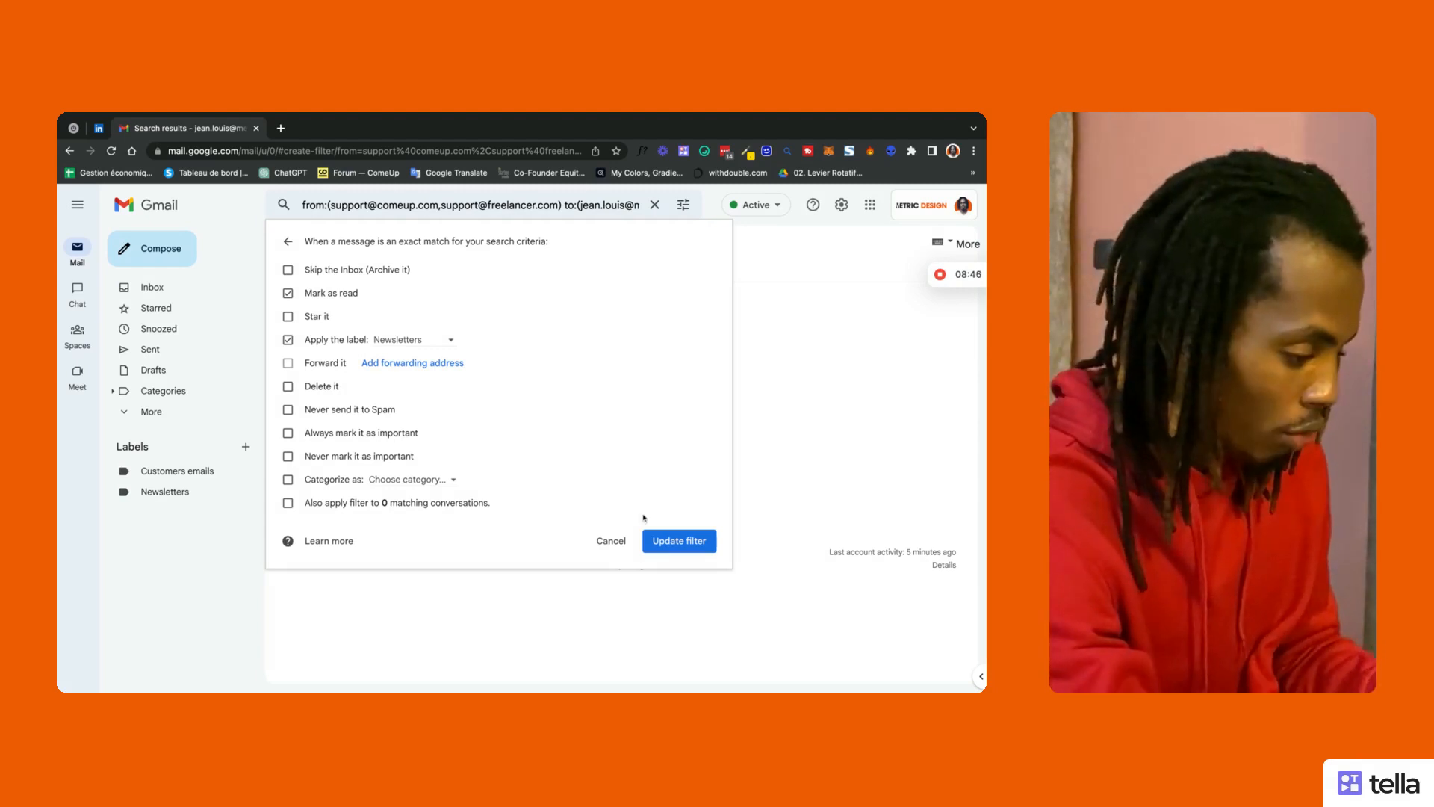
{"action": "left_click", "coordinate": [668, 540]}
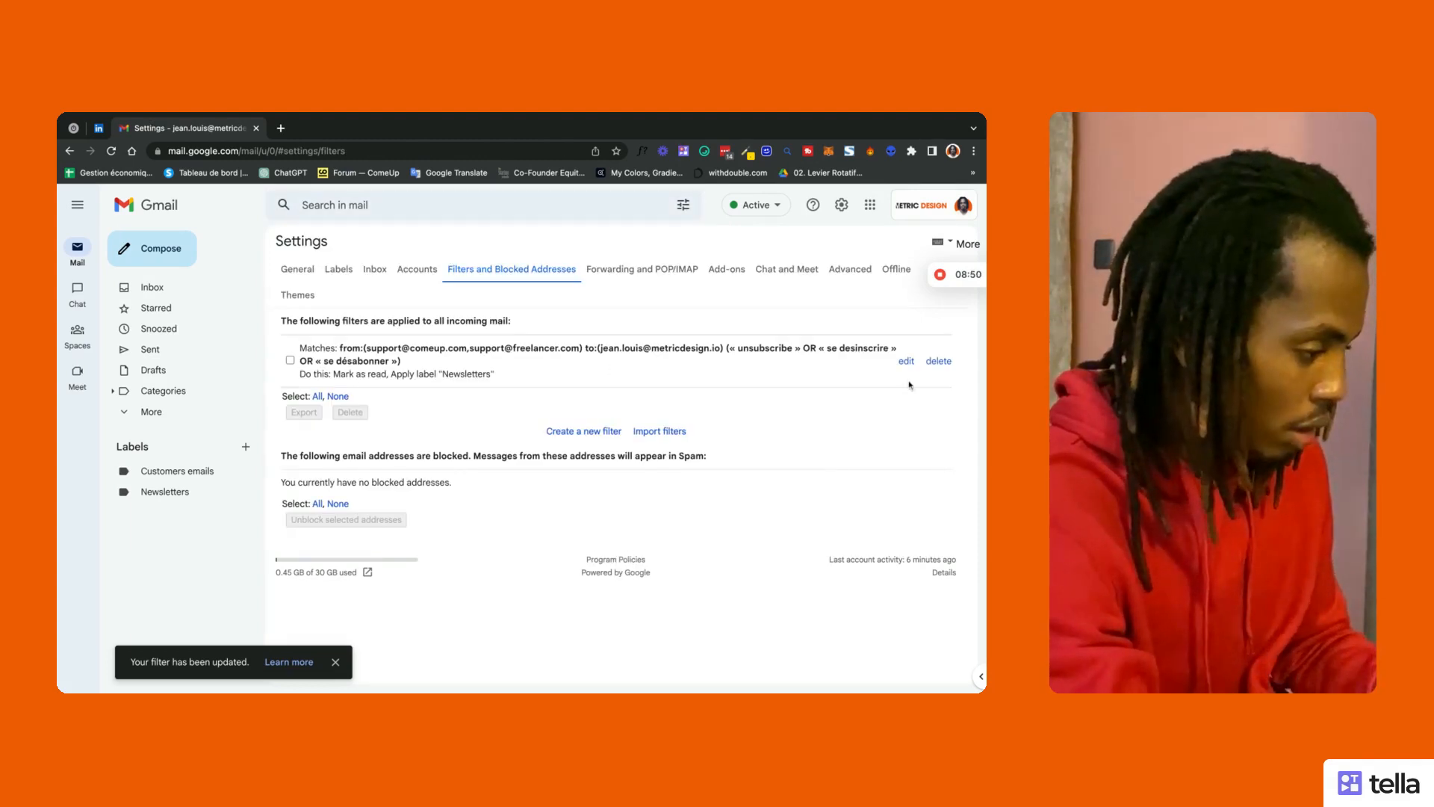
Step: Delete the edited Newsletters filter so none remain, then go back to General settings
{"action": "left_click", "coordinate": [940, 362]}
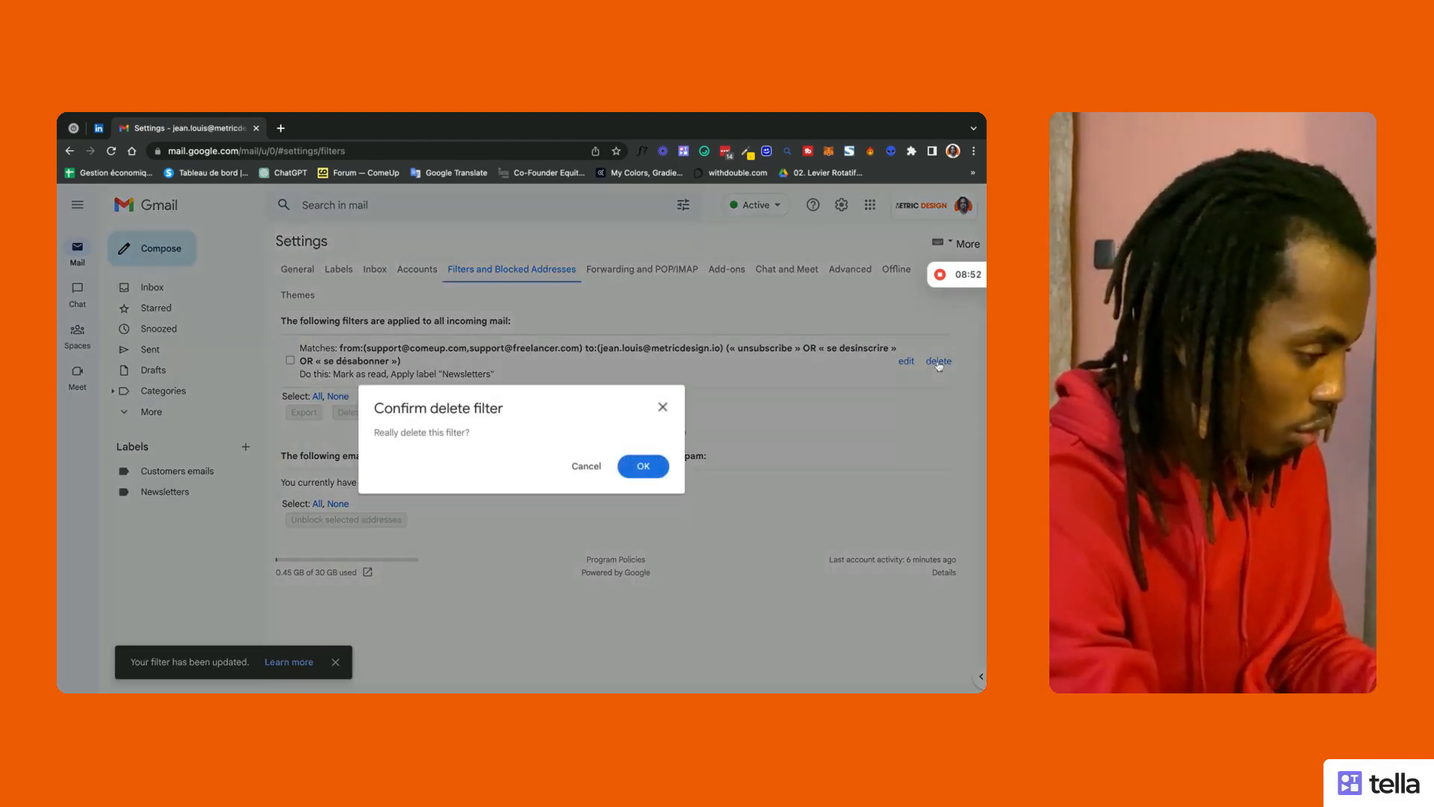
{"action": "left_click", "coordinate": [643, 465]}
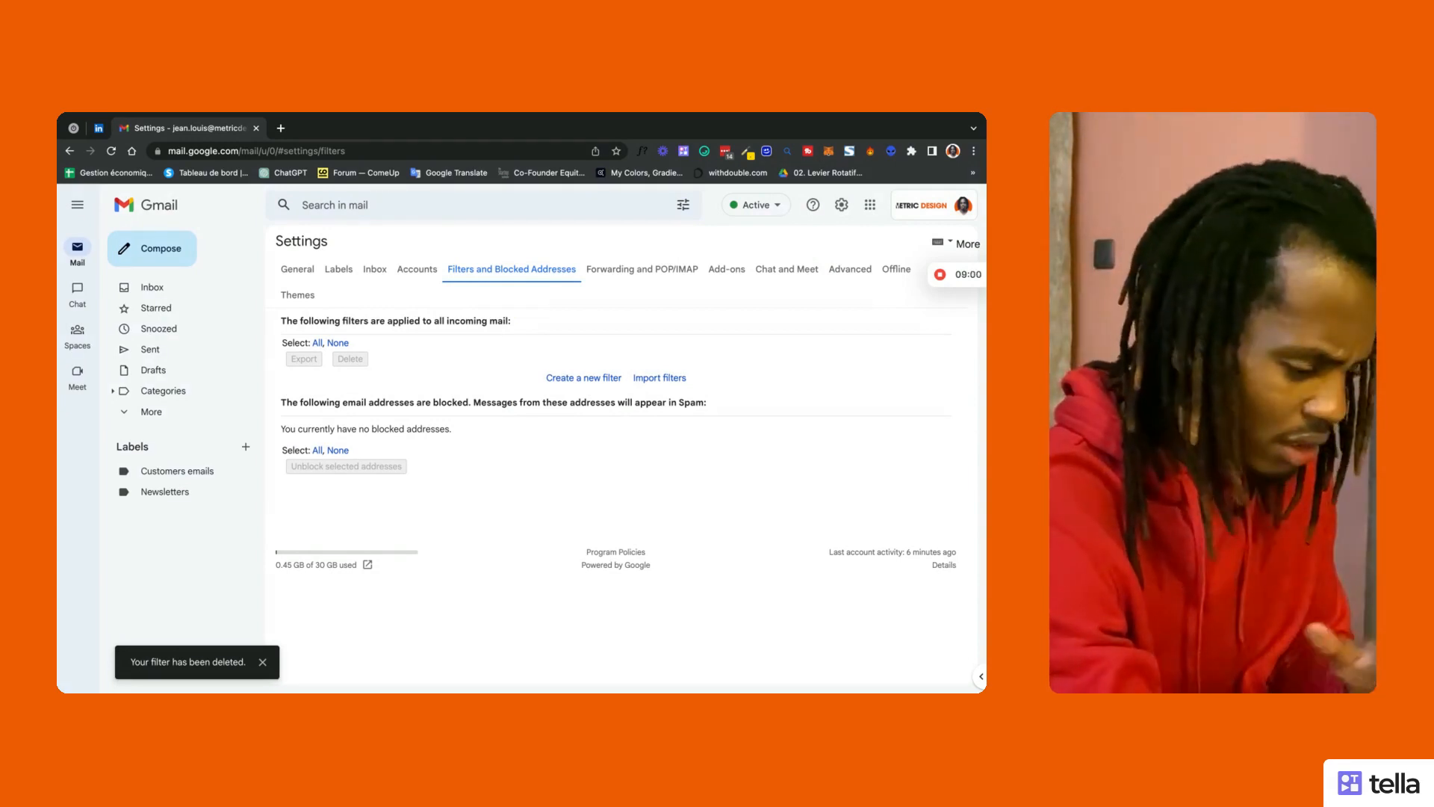
{"action": "left_click", "coordinate": [297, 270]}
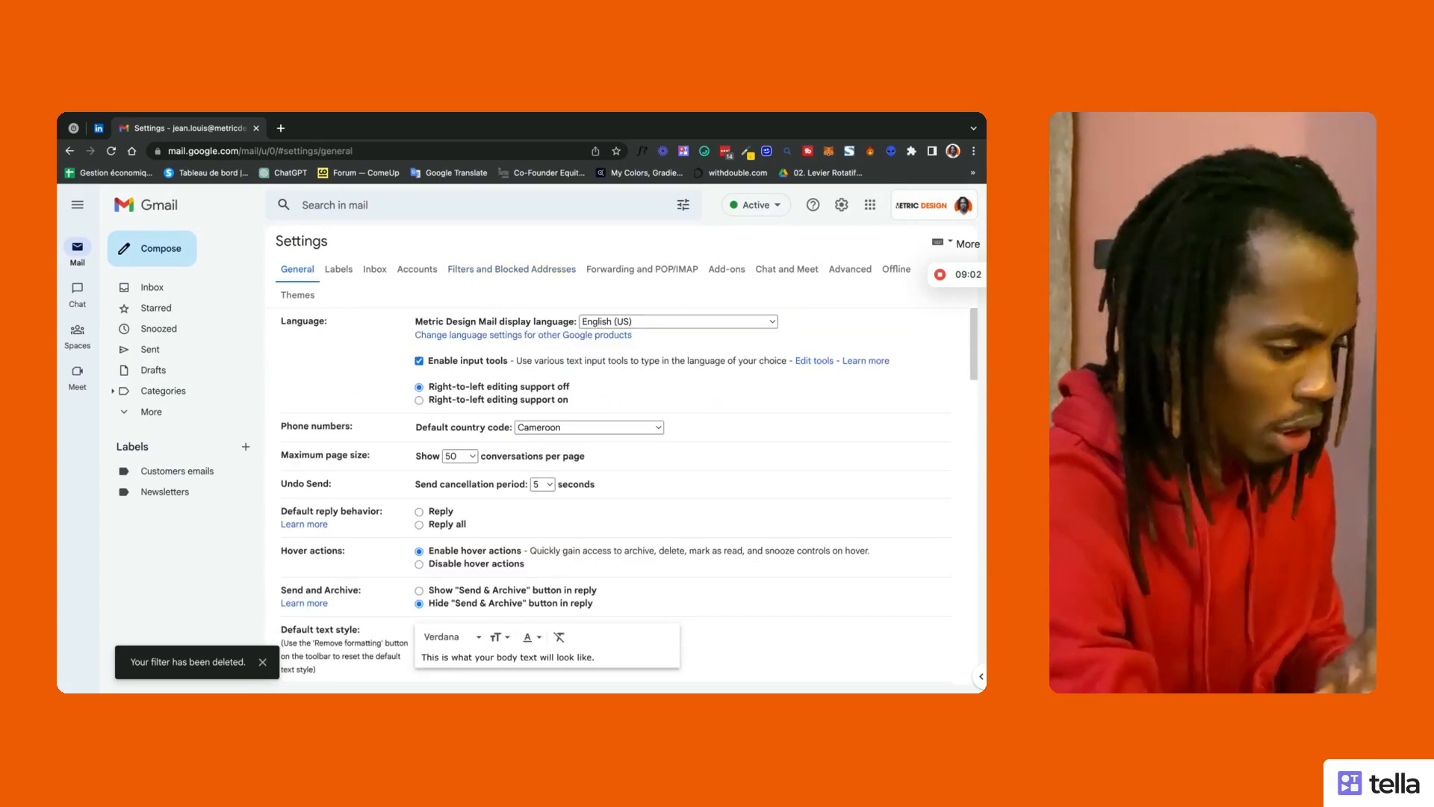